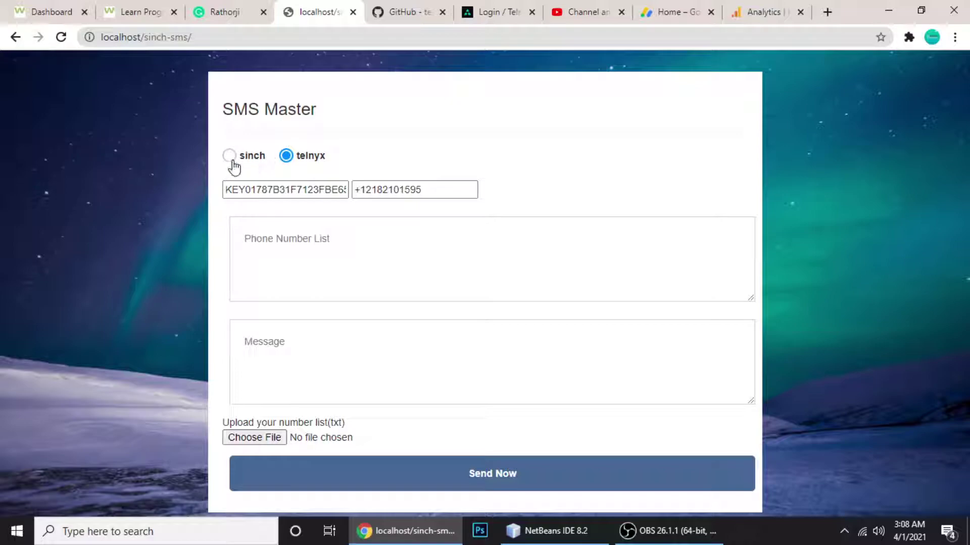
- Toggle between sinch and telnyx, try the number list and message box, then reload the form
left_click(230, 158)
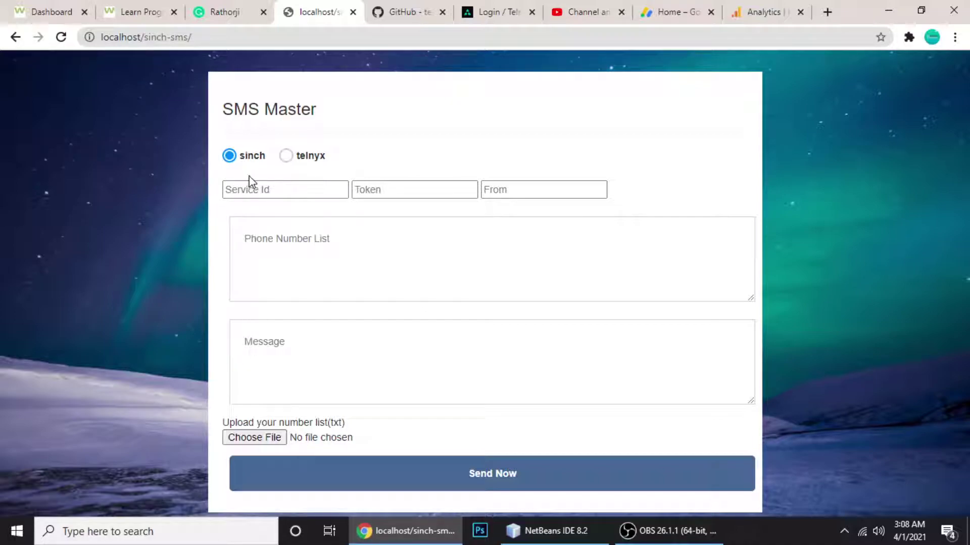
left_click(285, 157)
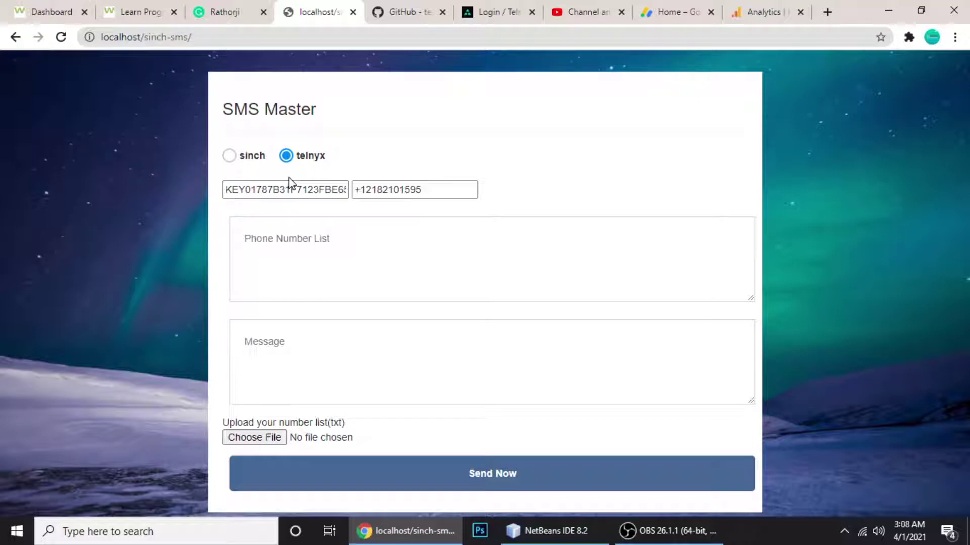
left_click(317, 245)
left_click(406, 357)
left_click(333, 270)
left_click(322, 364)
key("F5")
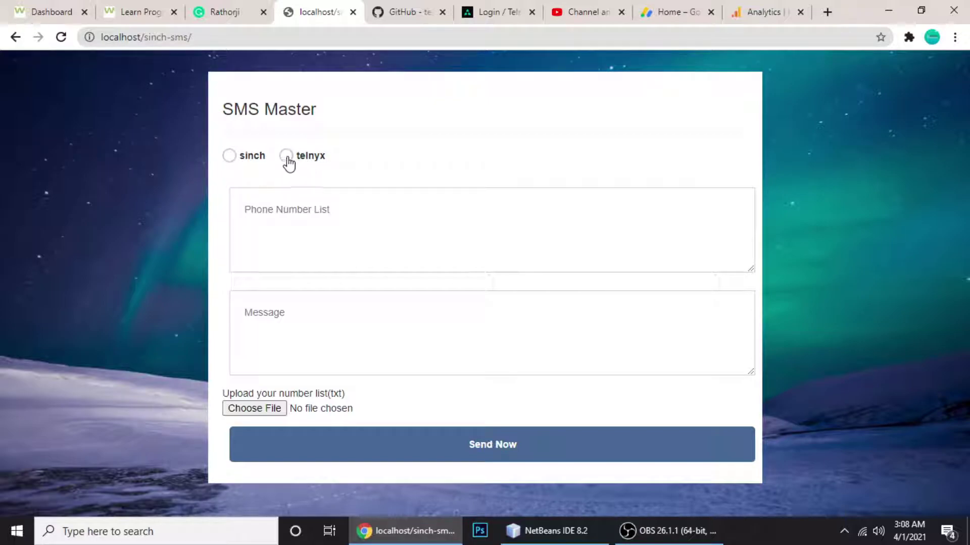
left_click(286, 156)
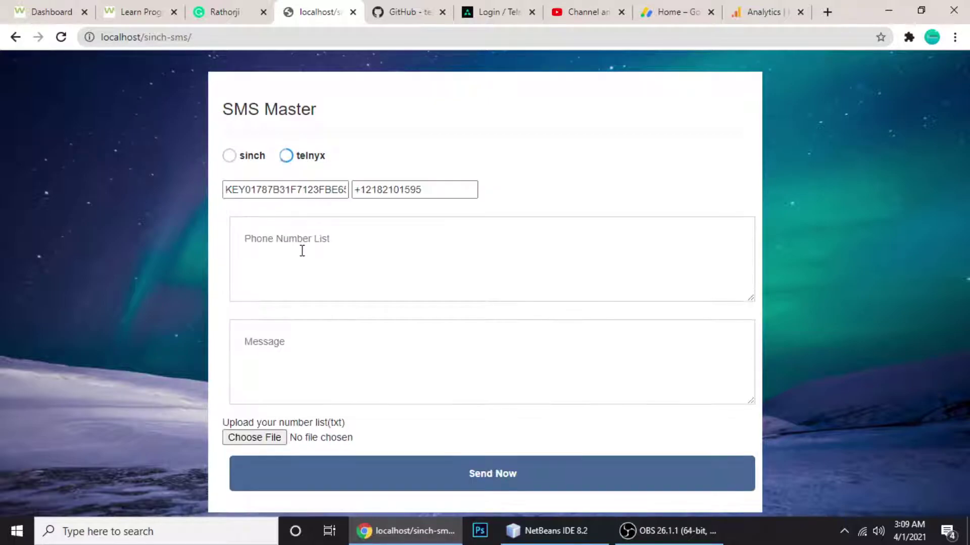
left_click(313, 189)
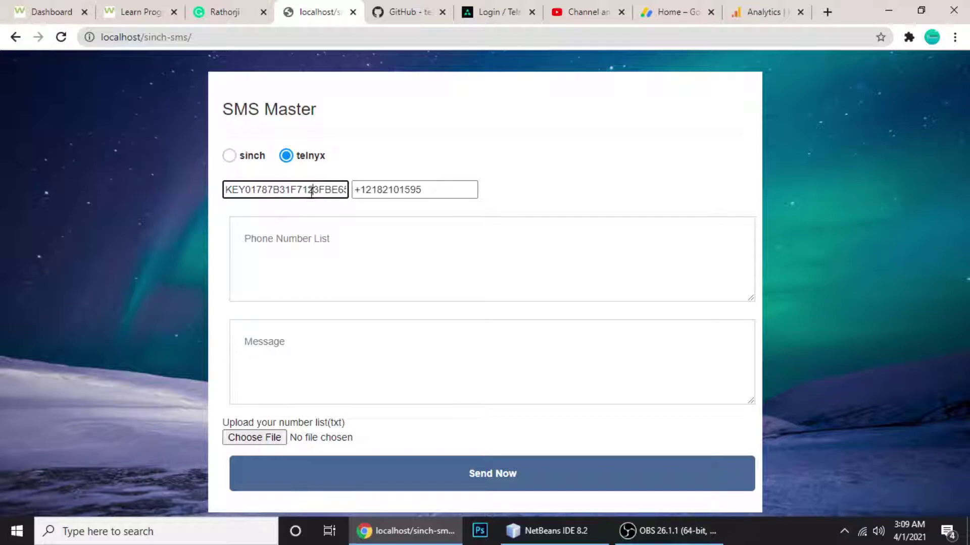
left_click_drag(341, 190, 264, 195)
double_click(264, 194)
key("BackSpace")
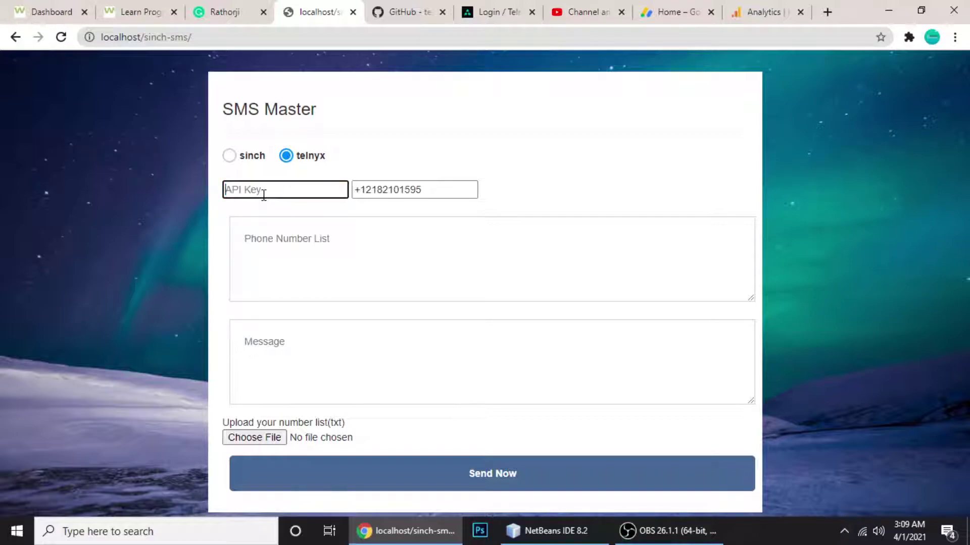
left_click_drag(414, 190, 310, 195)
key("ctrl+c")
key("BackSpace")
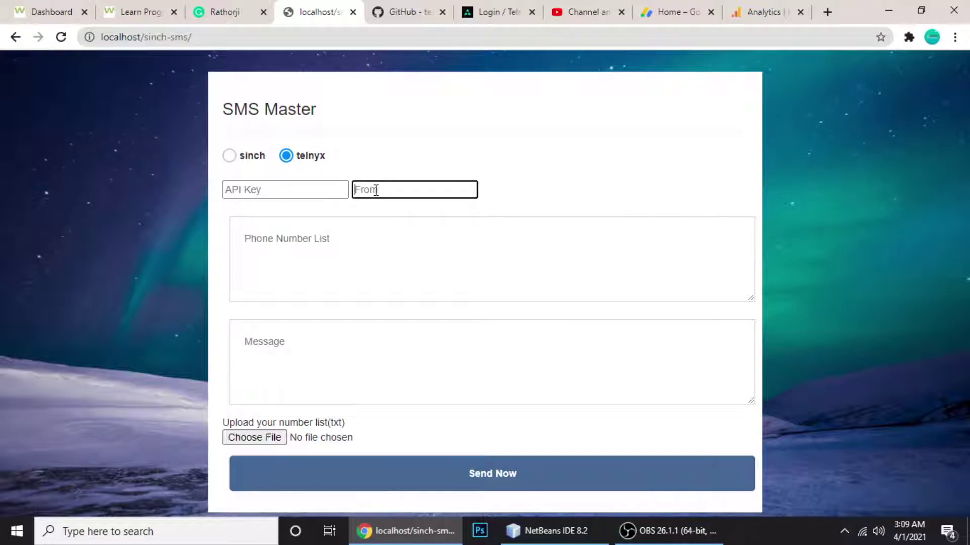
key("ctrl+v")
left_click(360, 242)
left_click_drag(424, 190, 325, 195)
left_click(359, 238)
left_click(423, 191)
left_click_drag(424, 191, 326, 191)
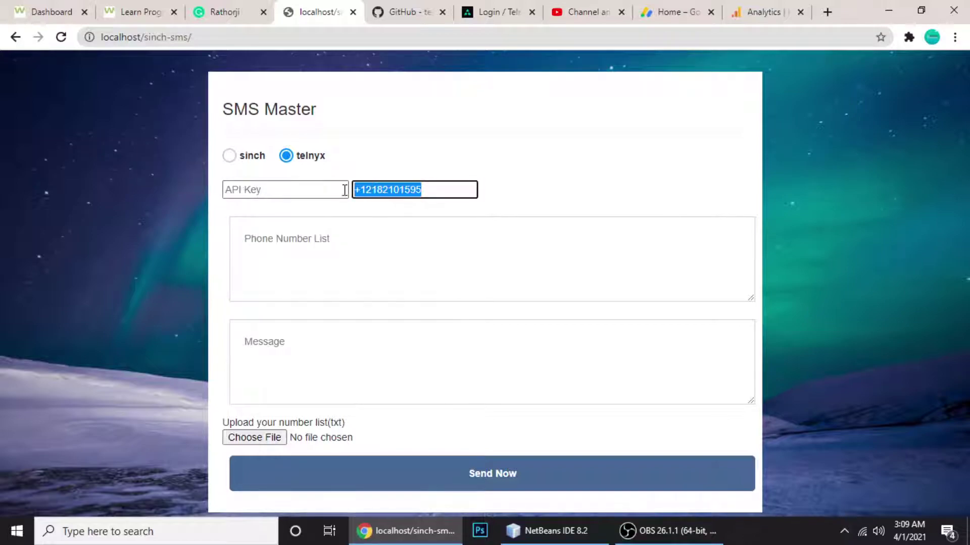
left_click(415, 205)
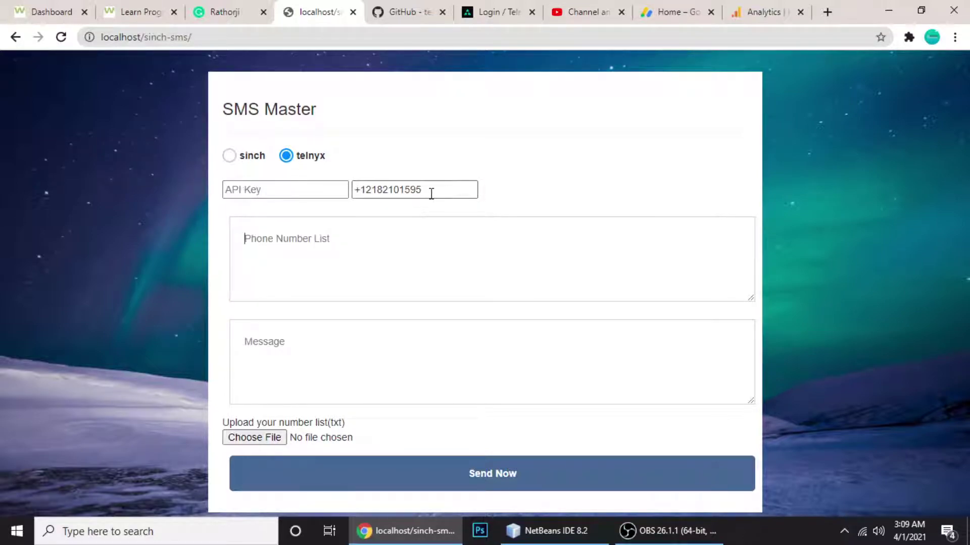
left_click_drag(446, 195, 361, 190)
left_click(384, 224)
left_click_drag(427, 192, 353, 226)
left_click(251, 190)
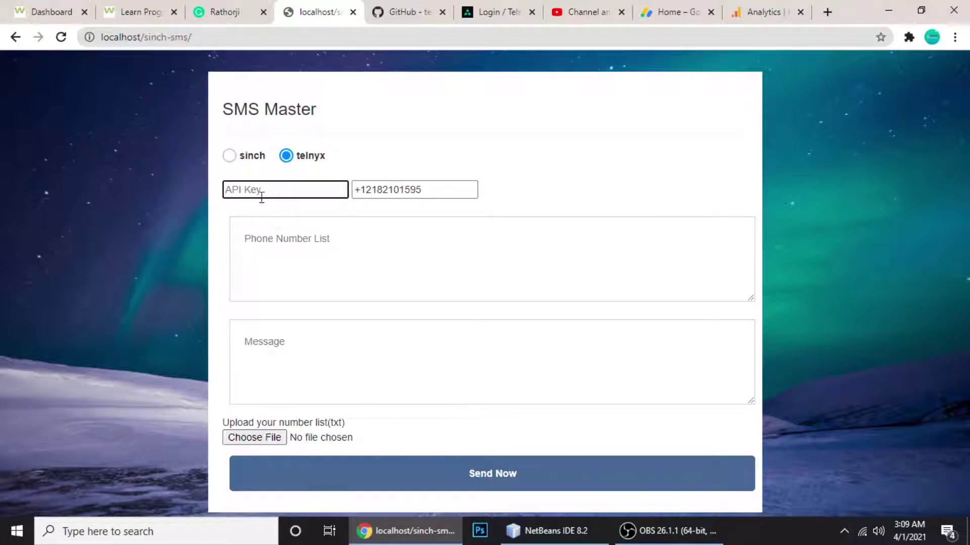
left_click(368, 223)
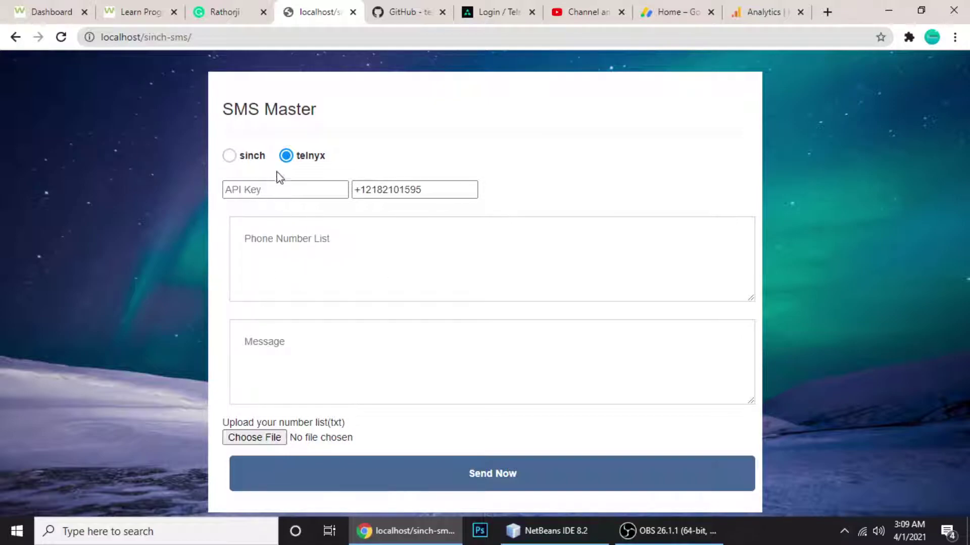
key("F5")
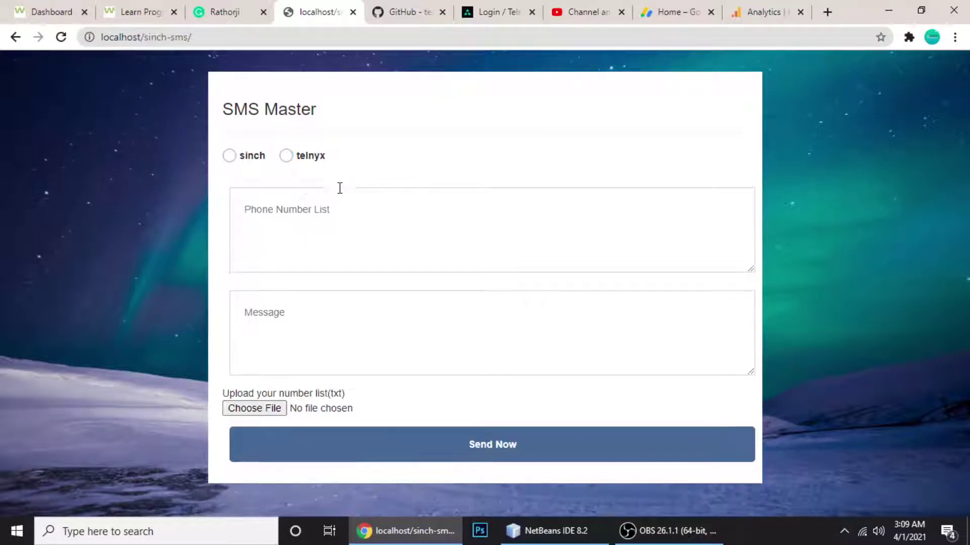
- Choose telnyx as the provider and enter the first recipient phone number with its +91 code
left_click(286, 155)
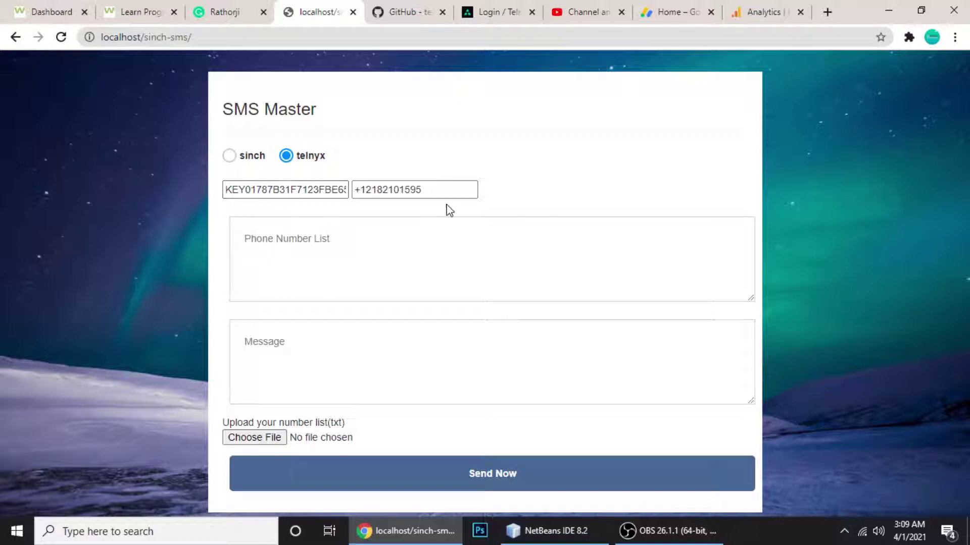
left_click(289, 255)
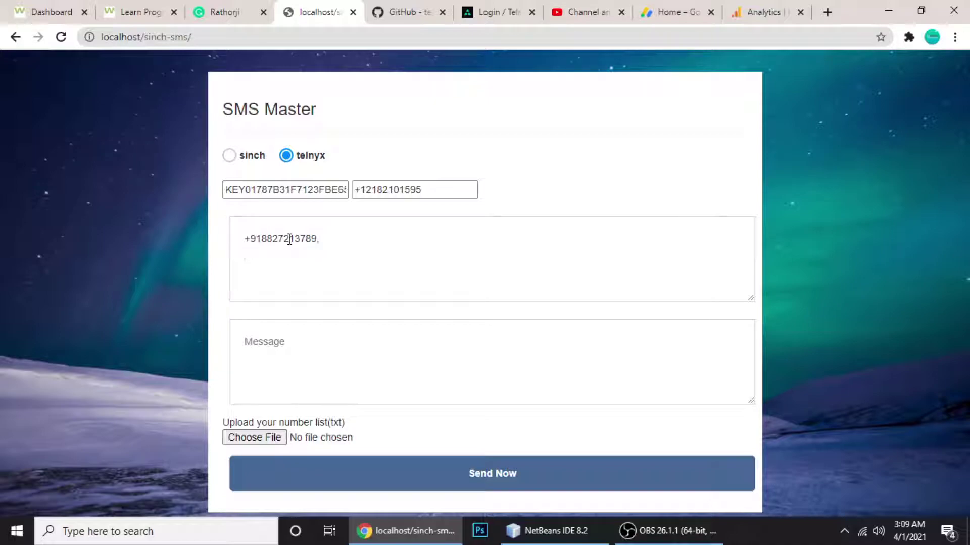
- Add a second comma-ended recipient number with country code +91 on a new line, fixing typos
left_click(327, 241)
key("shift+Left")
left_click(327, 242)
key("Return")
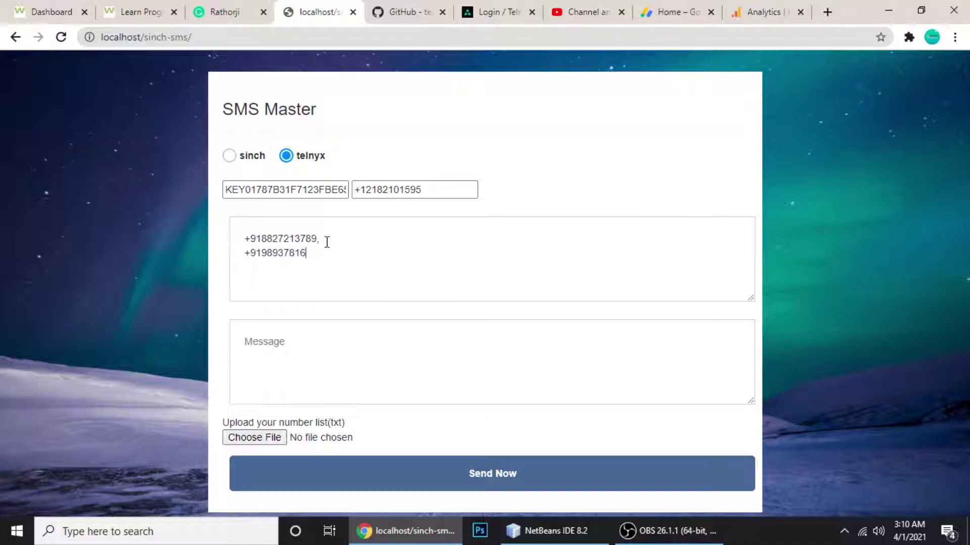
key("Return")
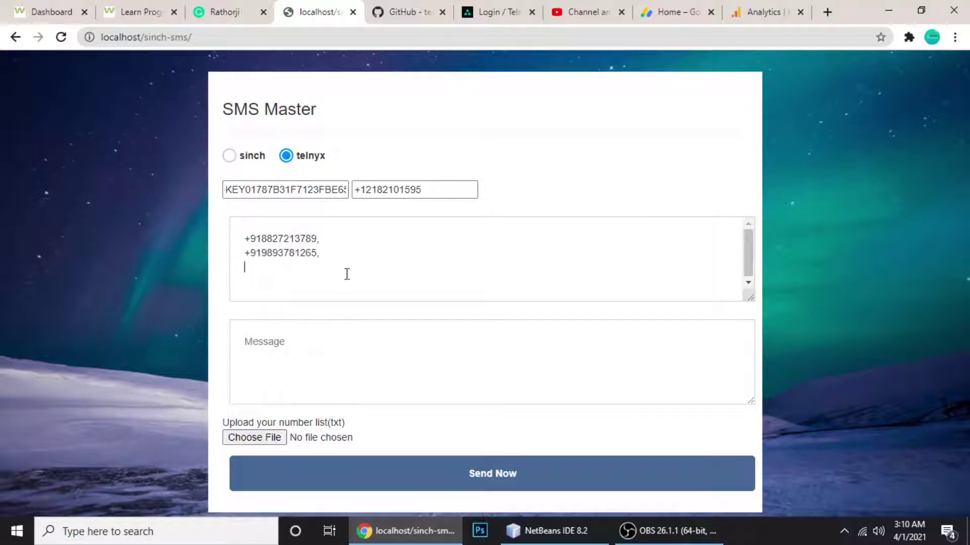
- Check the trailing commas on the first two numbers in the phone list
left_click(323, 254)
key("Up")
key("Down")
left_click_drag(325, 239, 317, 238)
left_click(321, 256)
left_click(323, 246)
left_click_drag(323, 245, 319, 243)
left_click(325, 253)
- Add a third comma-ended recipient phone number on its own line, followed by an empty line
left_click_drag(261, 253, 250, 253)
left_click(321, 256)
key("Return")
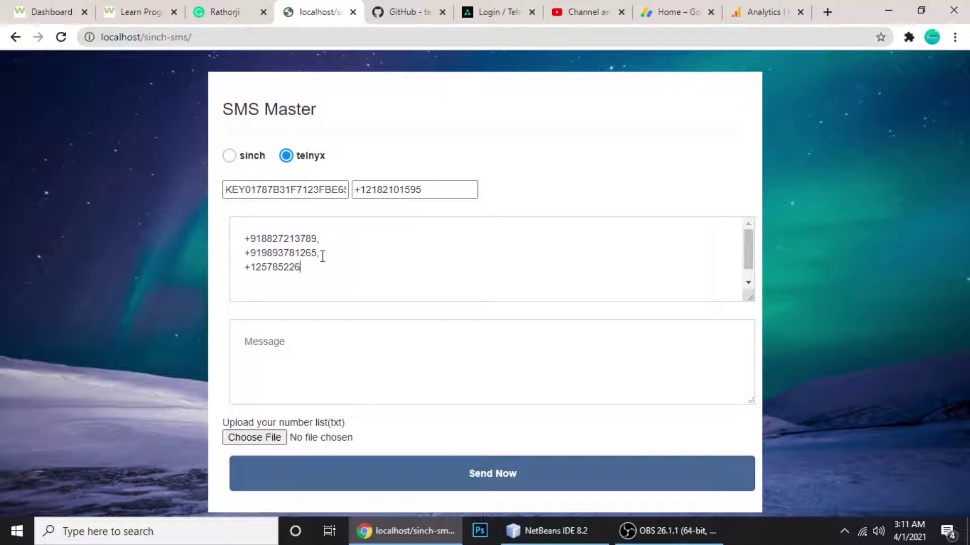
key("Return")
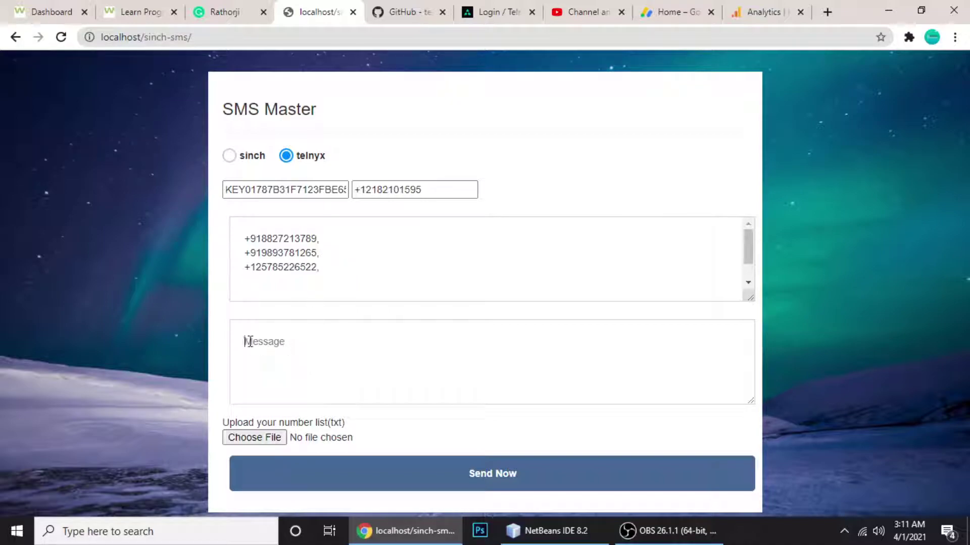
- Start typing the SMS message text, beginning with 'H'
type("Hi there, this test number")
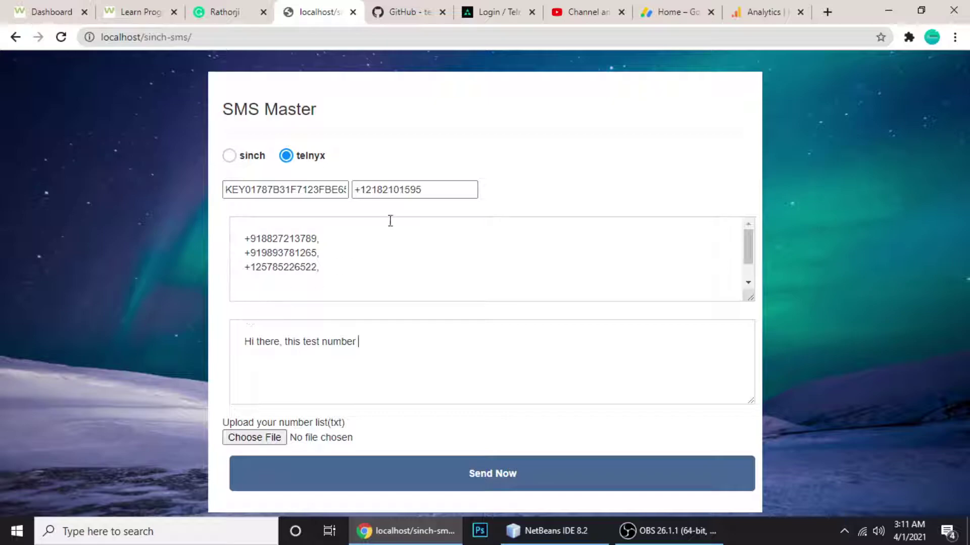
- Select the sender number, then place the caret in the recipient numbers list
left_click_drag(422, 190, 341, 220)
left_click(343, 222)
- Send the message and check which number the 'Sending to' line reports
left_click(468, 479)
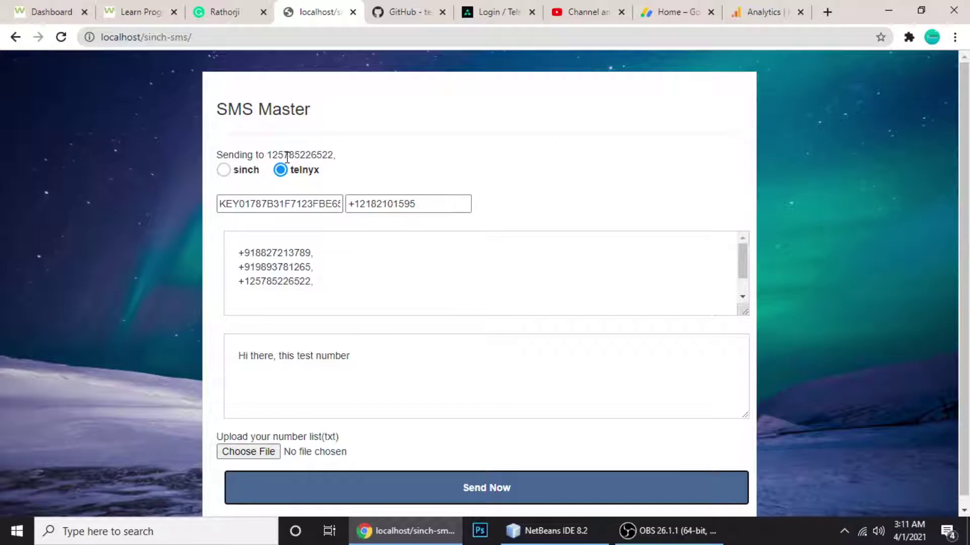
left_click(386, 268)
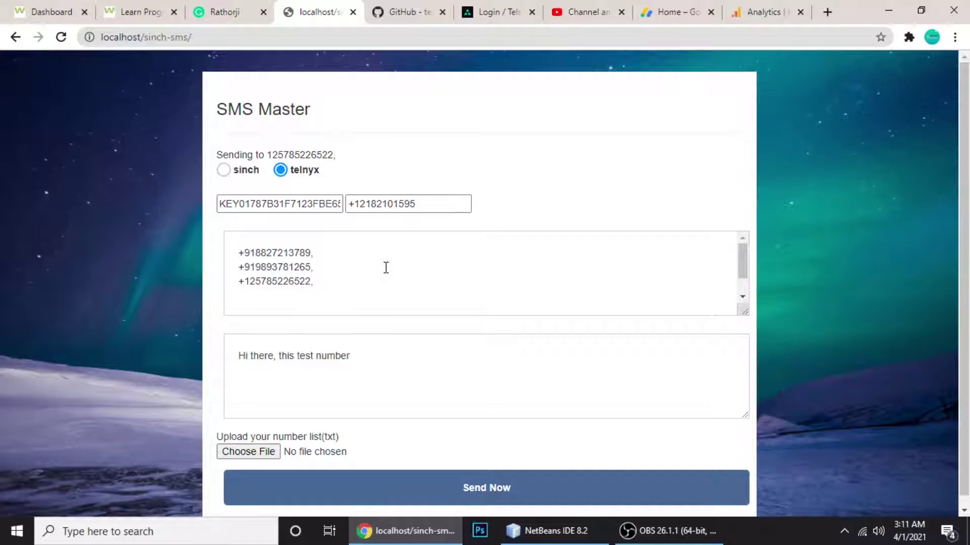
left_click_drag(218, 154, 351, 158)
left_click(293, 152)
double_click(293, 152)
left_click(317, 154)
double_click(295, 152)
left_click(391, 159)
- Inspect the API key and sender number fields in the form
left_click(331, 204)
left_click(352, 157)
left_click(279, 204)
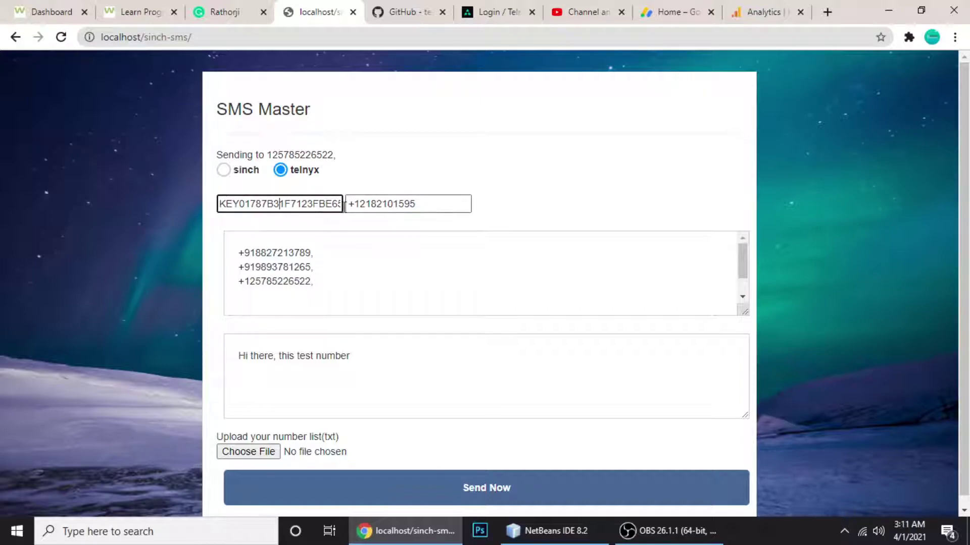
left_click_drag(395, 204, 348, 204)
left_click(357, 225)
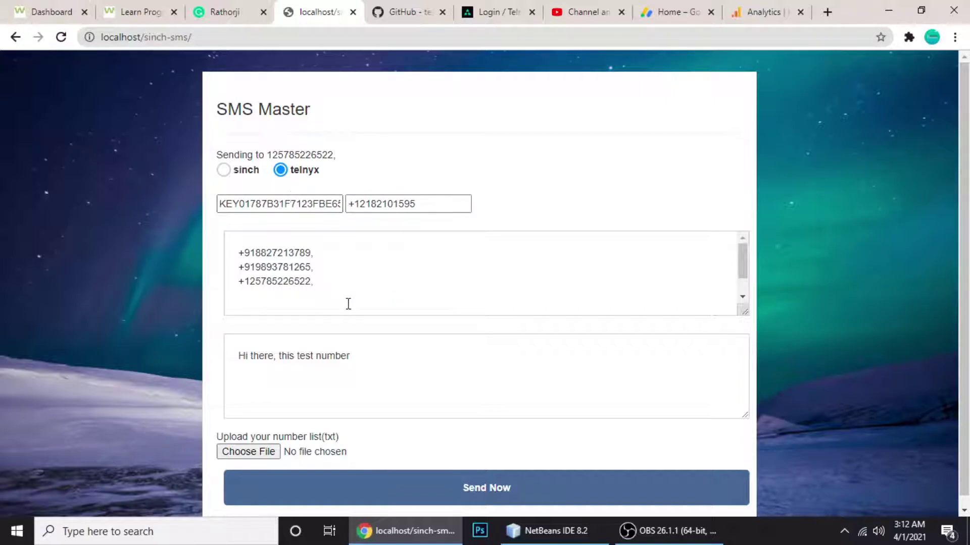
- Select and copy all three recipient numbers from the numbers list
scroll(242, 433, "down", 1)
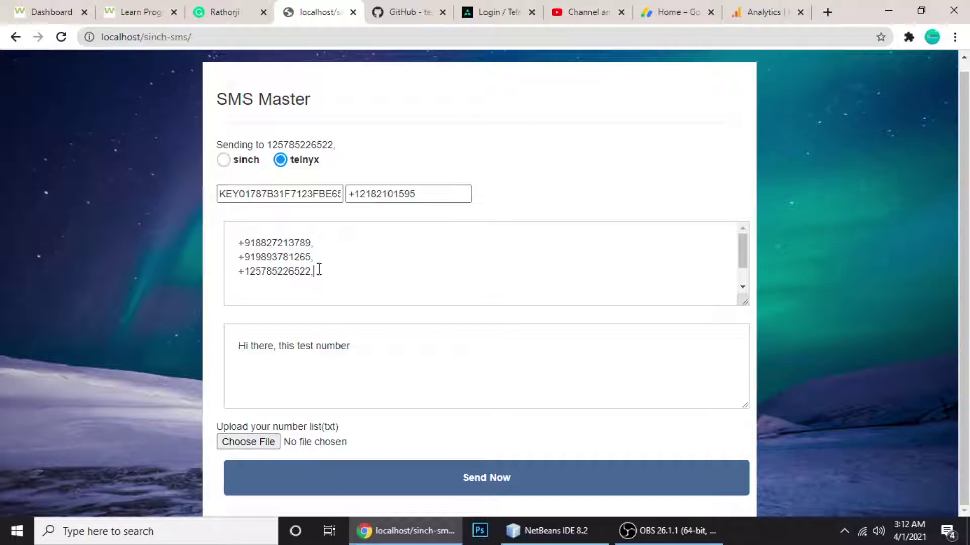
left_click_drag(319, 269, 233, 236)
key("ctrl+c")
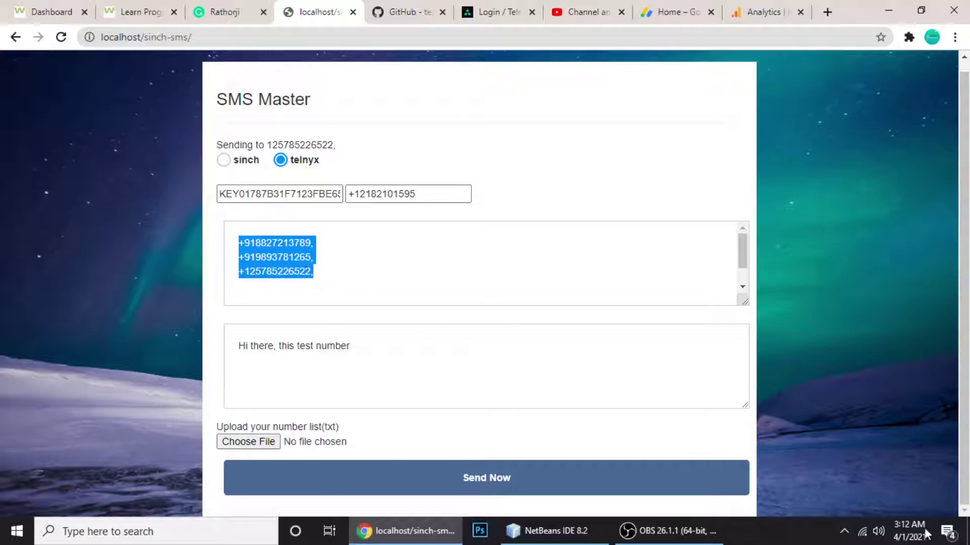
left_click(967, 534)
- Create a new text document on the desktop named number.txt
right_click(483, 359)
mouse_move(609, 316)
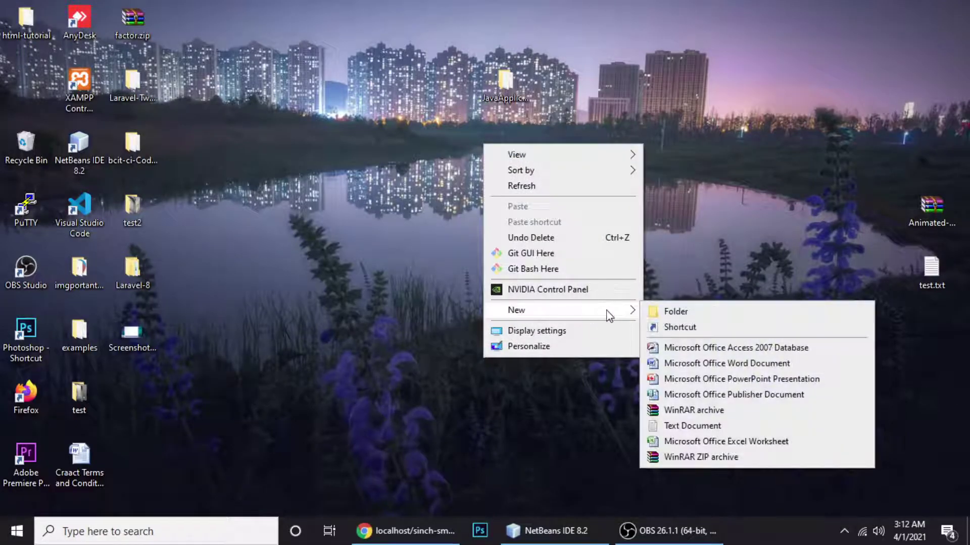
left_click(666, 427)
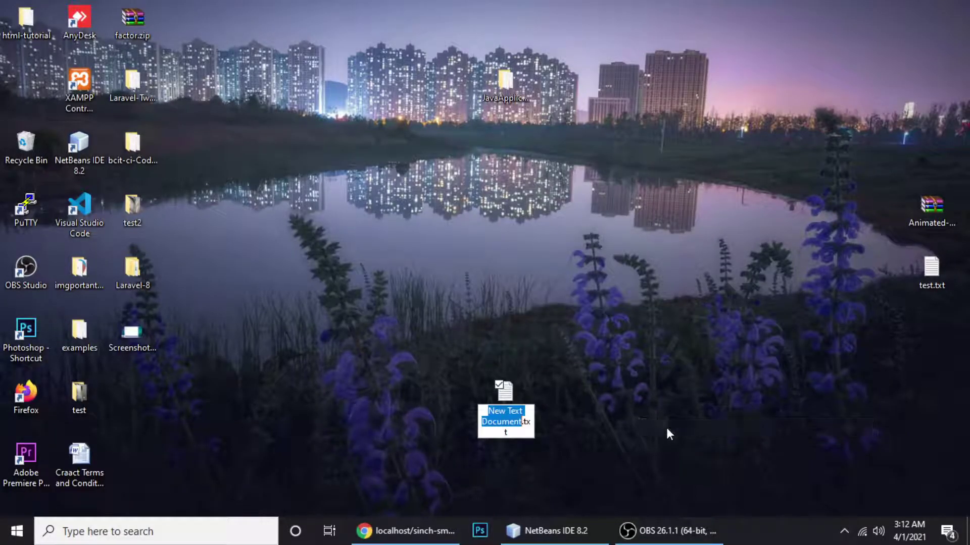
type("number")
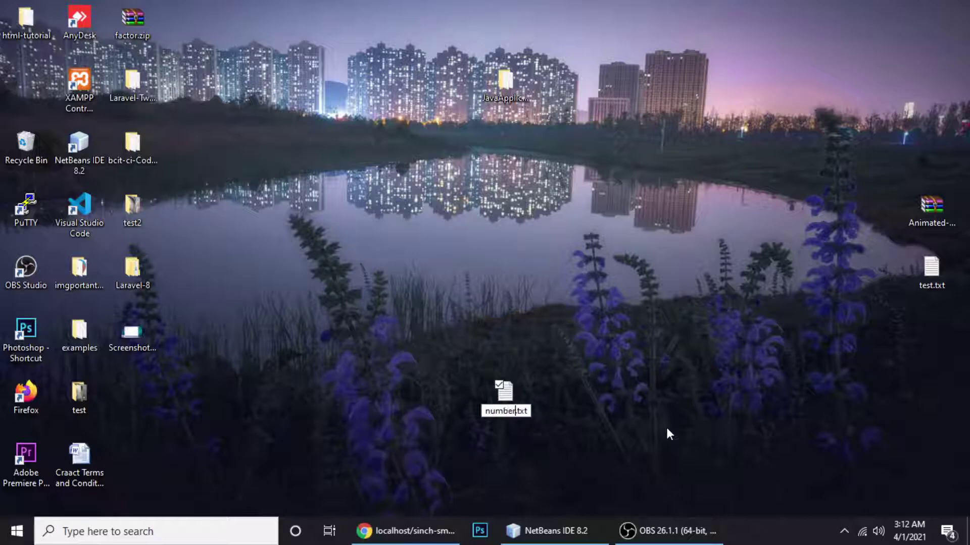
key("Return")
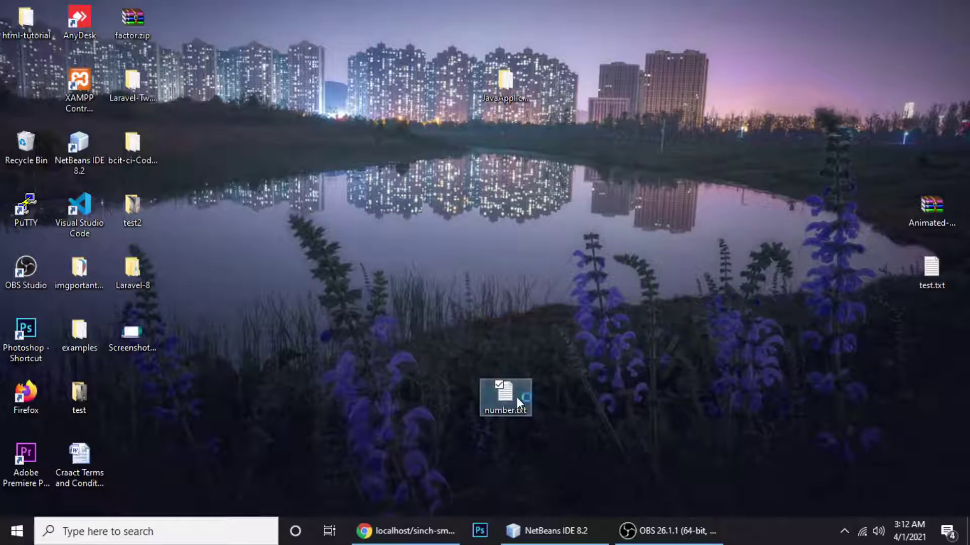
- Paste the three recipient numbers into number.txt and save it
double_click(516, 397)
key("ctrl+v")
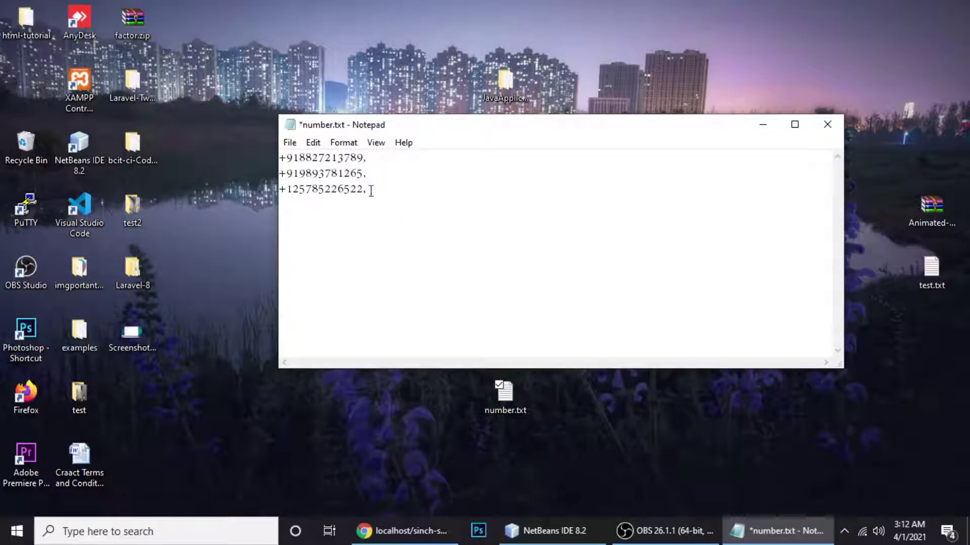
key("ctrl+a")
left_click(368, 190)
left_click_drag(374, 189, 280, 157)
left_click(357, 173)
left_click(415, 314)
key("ctrl+s")
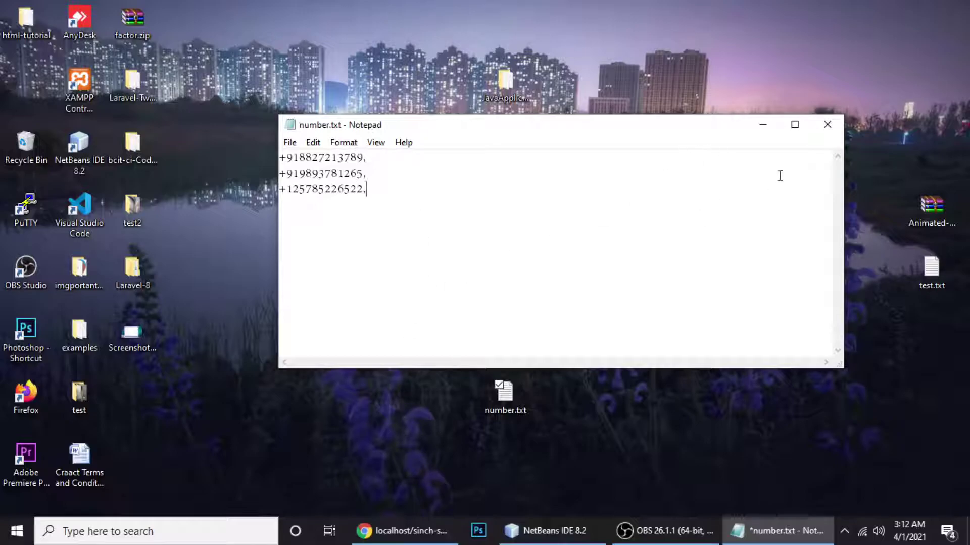
- Close Notepad and return to the SMS Master number list file picker
left_click(827, 124)
left_click(404, 530)
left_click(236, 441)
- Attach number.txt from the desktop as the number list file
scroll(202, 272, "down", 3)
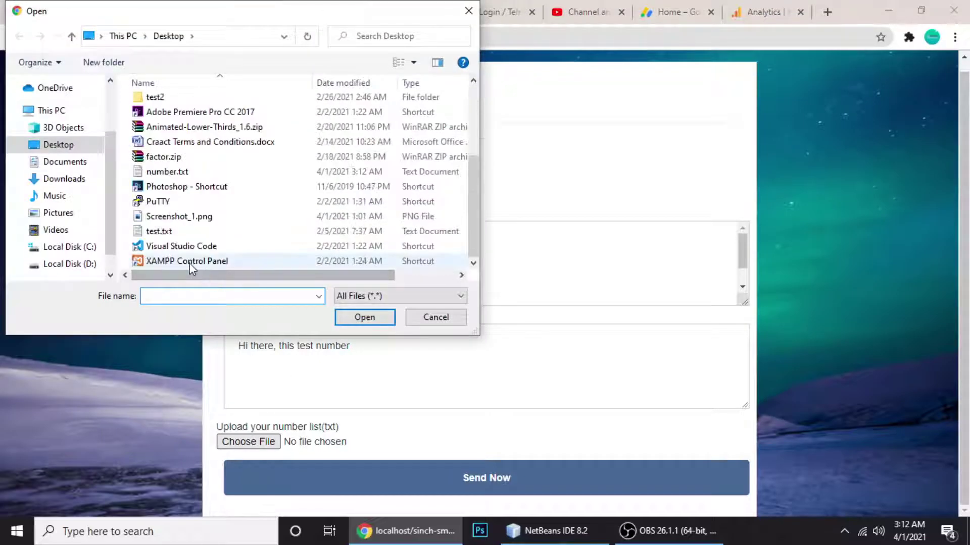
left_click(161, 232)
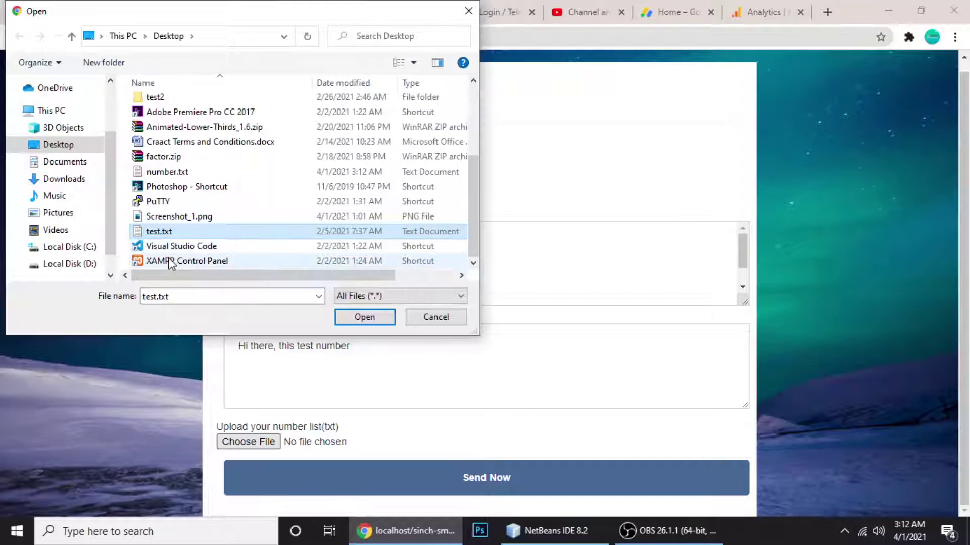
left_click(172, 173)
left_click(358, 321)
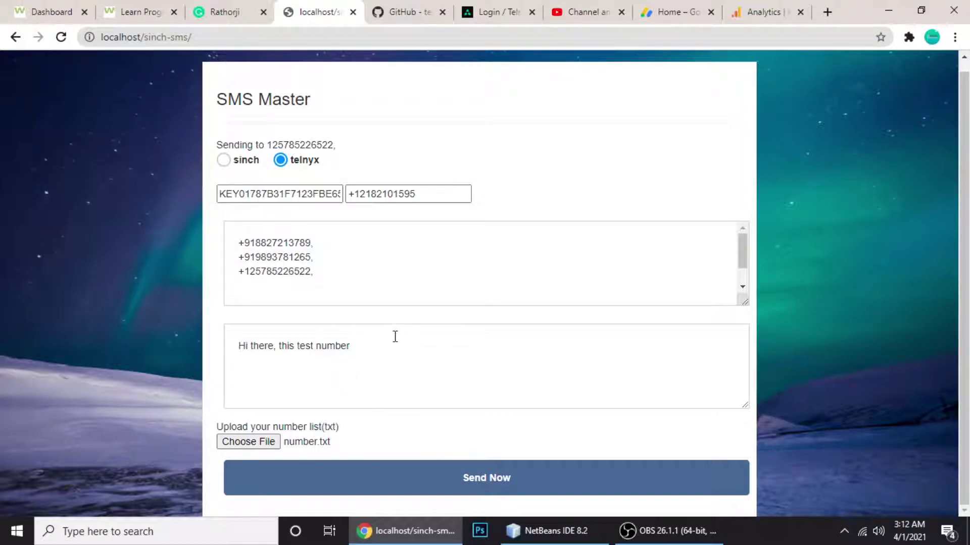
- Review the message, API key and sender number, then go to the Telnyx login tab
left_click(967, 530)
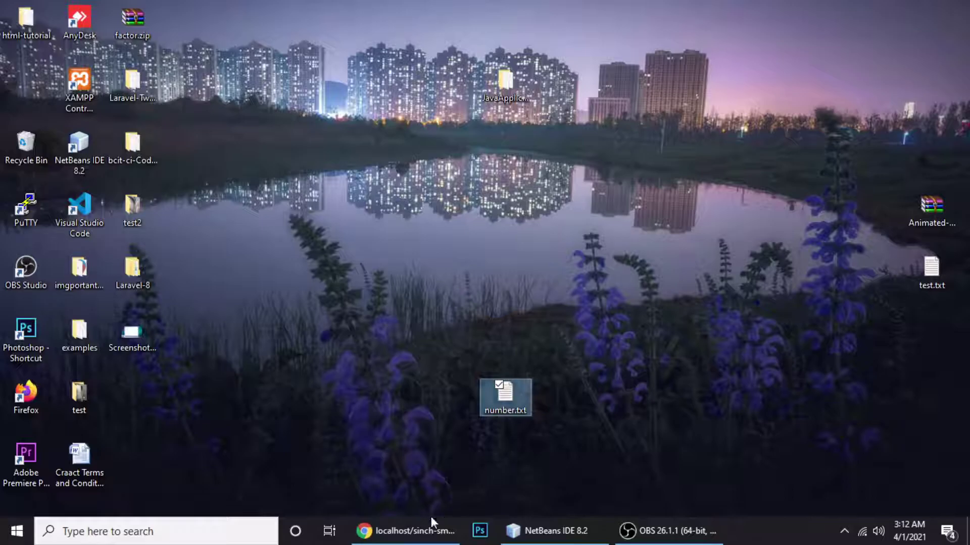
left_click(406, 527)
left_click_drag(391, 347, 220, 356)
left_click(359, 364)
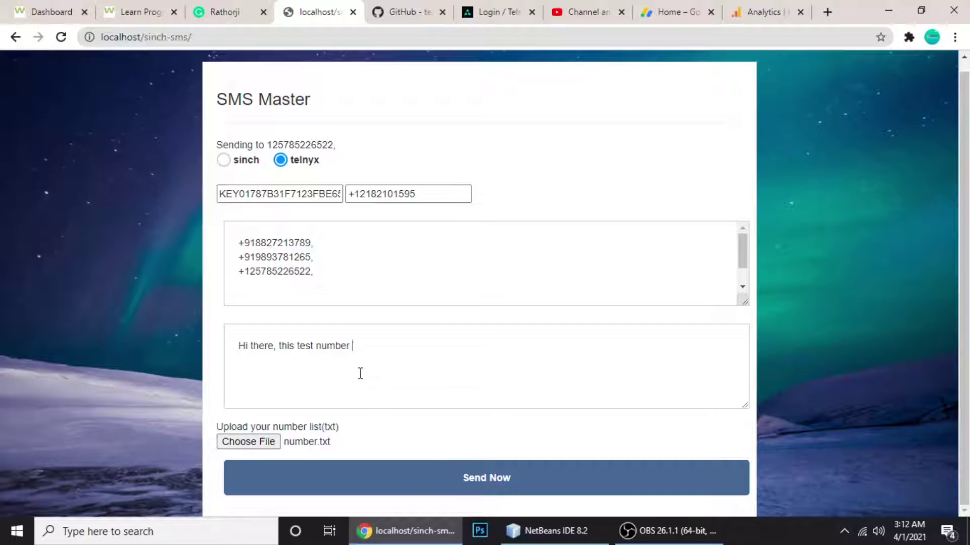
double_click(298, 192)
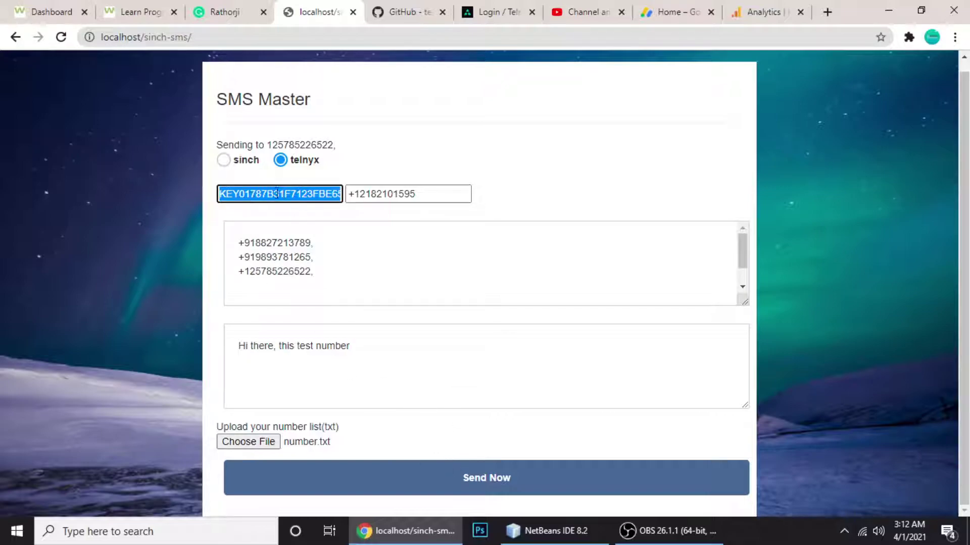
double_click(398, 196)
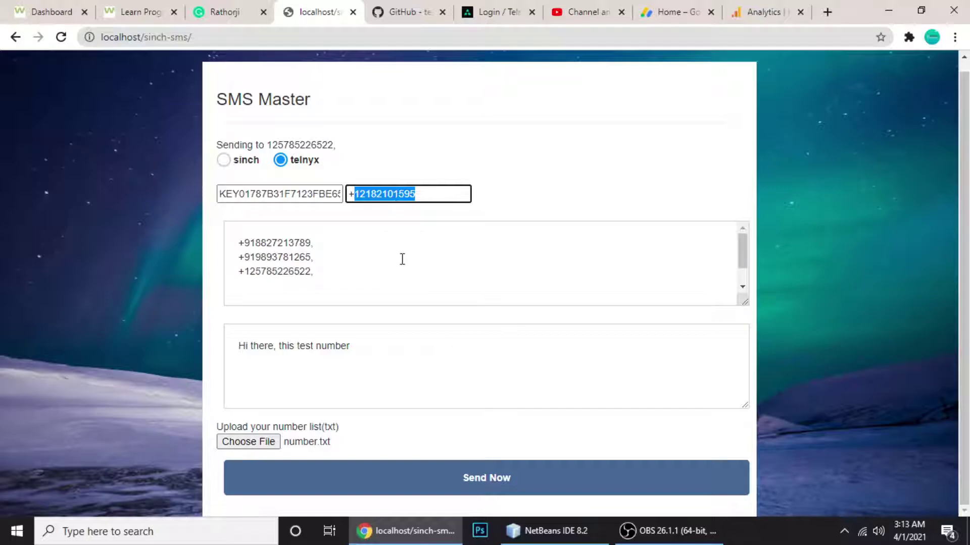
left_click(492, 12)
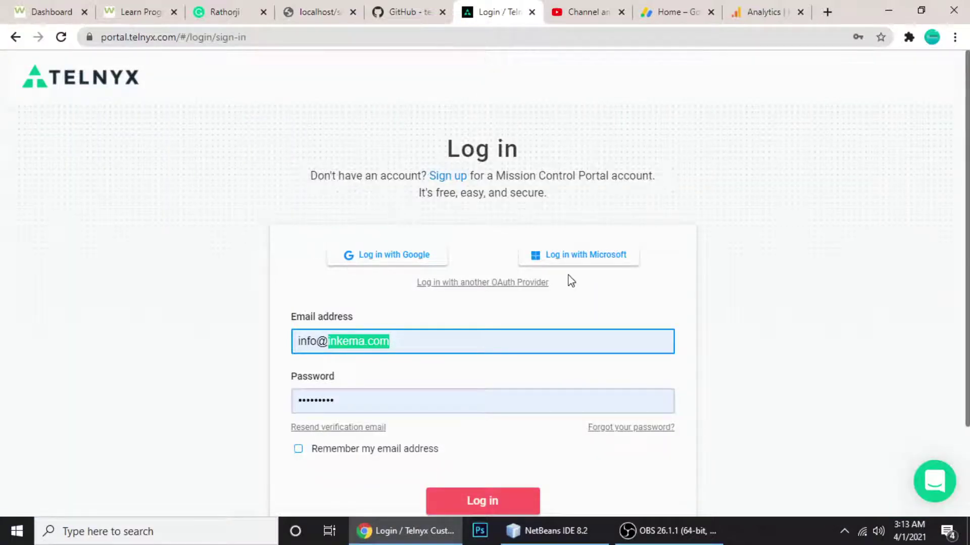
- Log in to the Telnyx Mission Control Portal
left_click(127, 282)
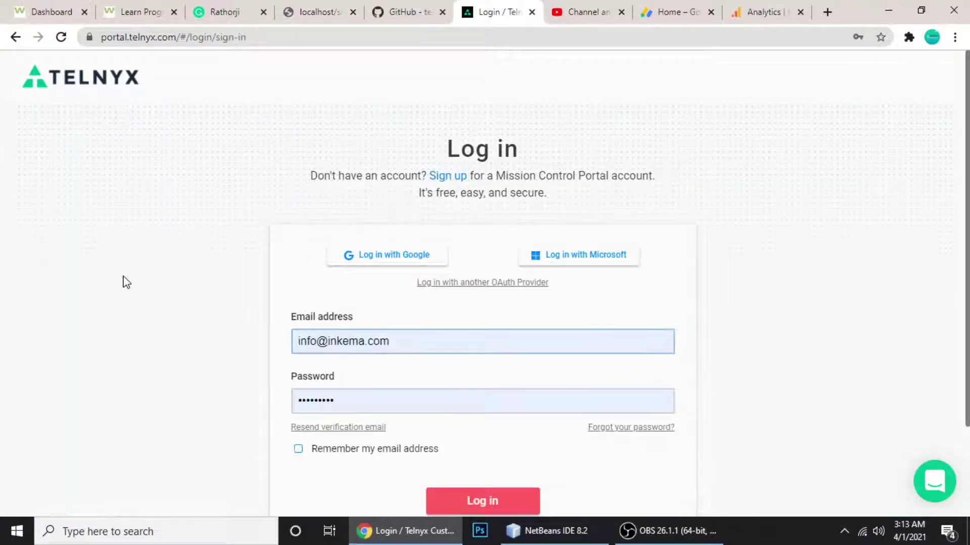
scroll(201, 331, "down", 2)
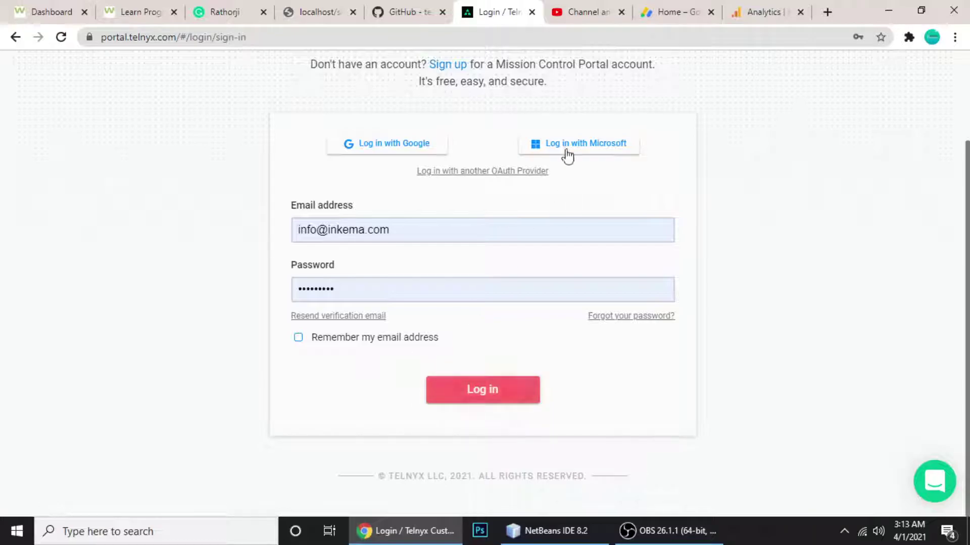
left_click(453, 392)
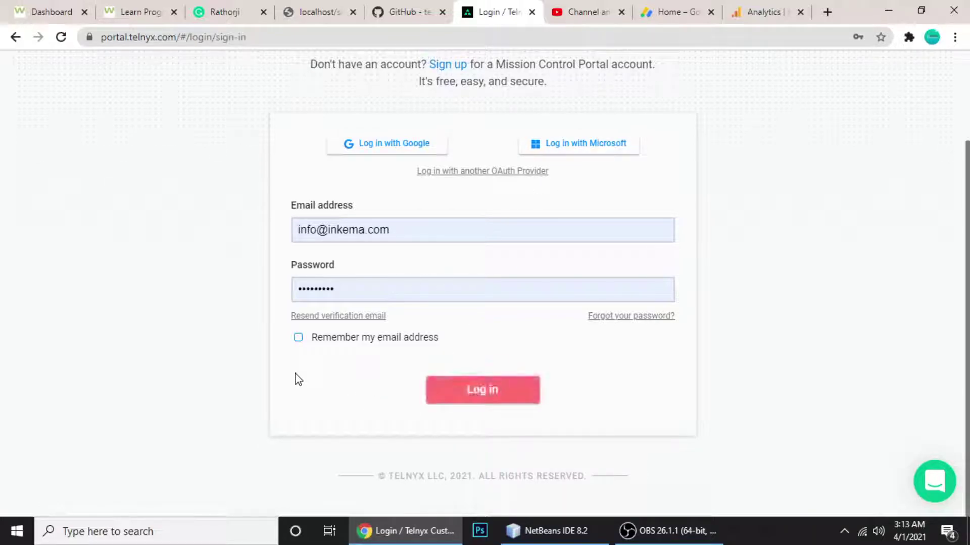
left_click(497, 399)
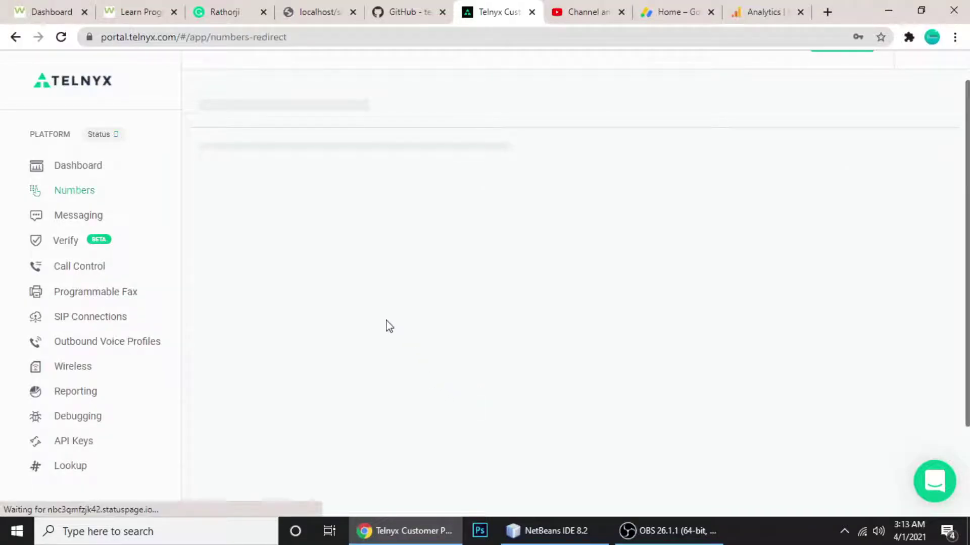
- Browse and reload the owned numbers list, then open Search & Buy Numbers
scroll(401, 317, "down", 1)
scroll(401, 317, "down", 2)
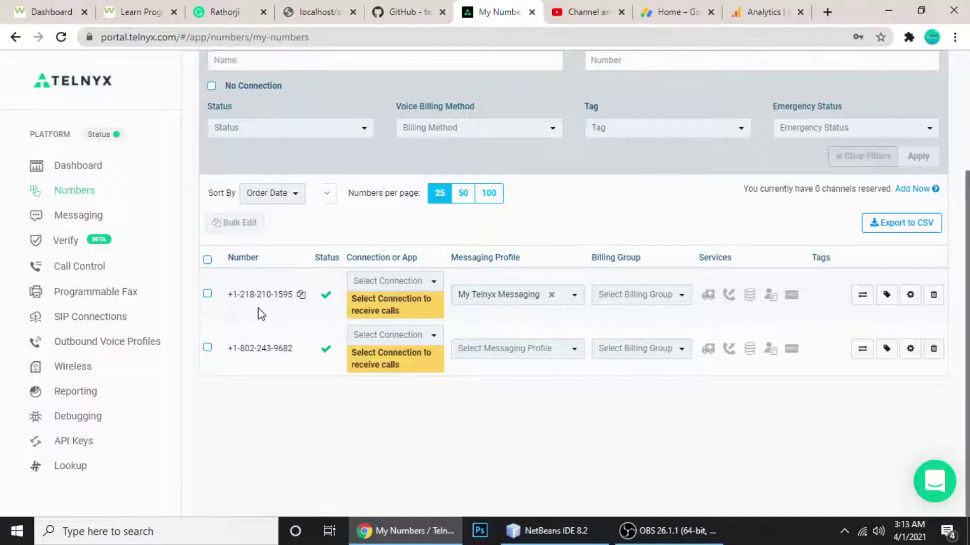
scroll(281, 335, "up", 3)
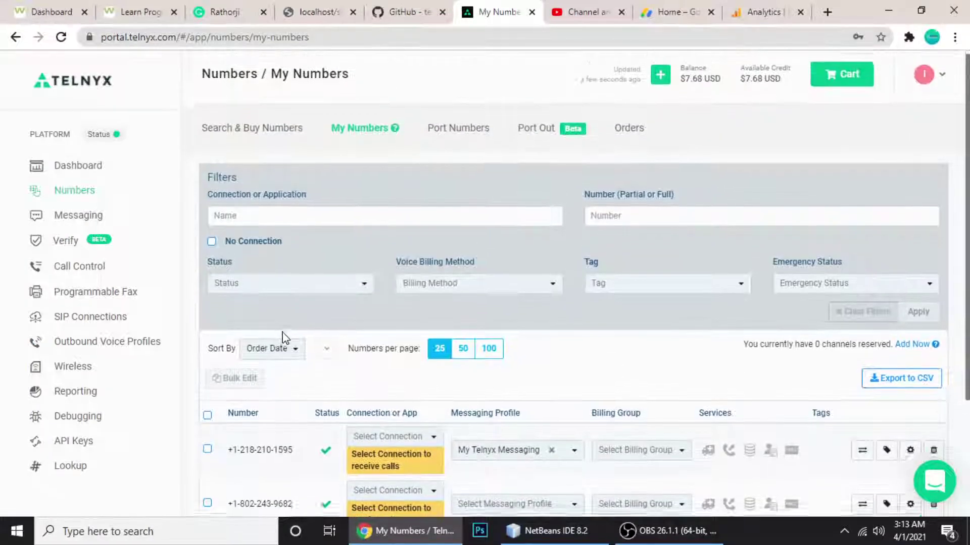
scroll(282, 337, "down", 3)
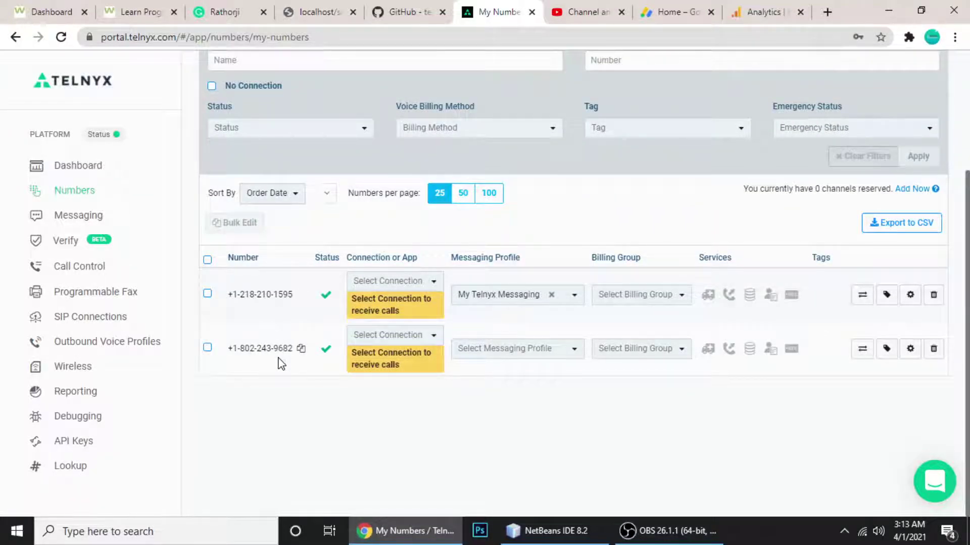
scroll(278, 349, "up", 3)
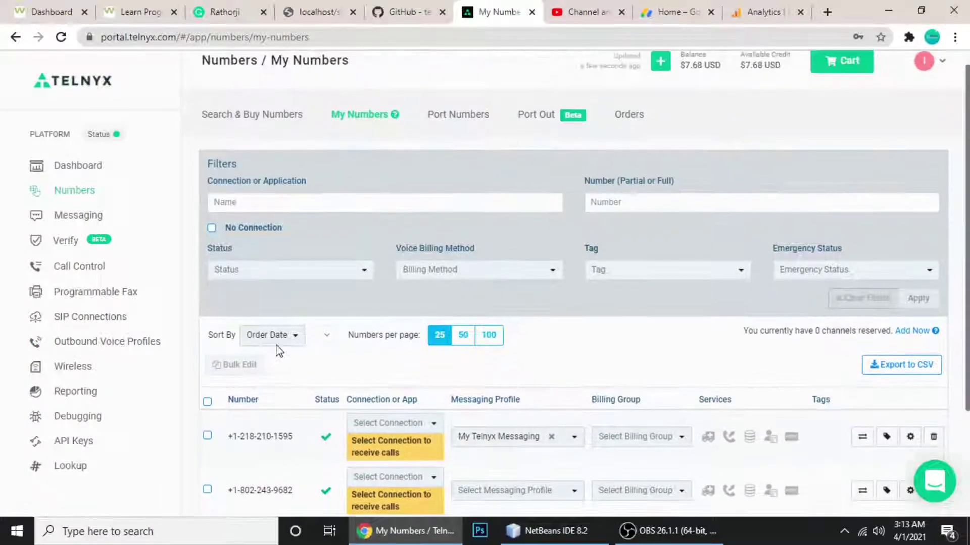
scroll(278, 359, "down", 3)
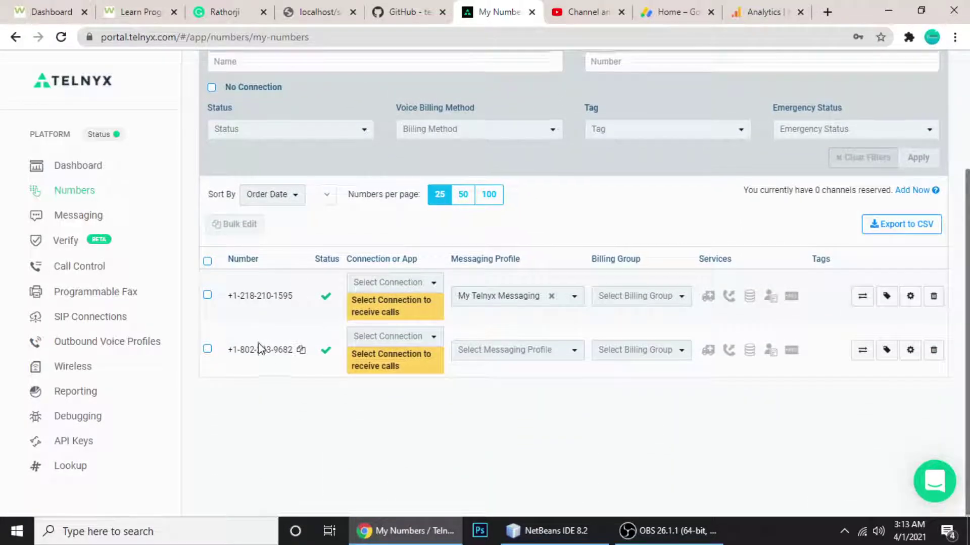
scroll(260, 364, "up", 2)
scroll(267, 382, "up", 2)
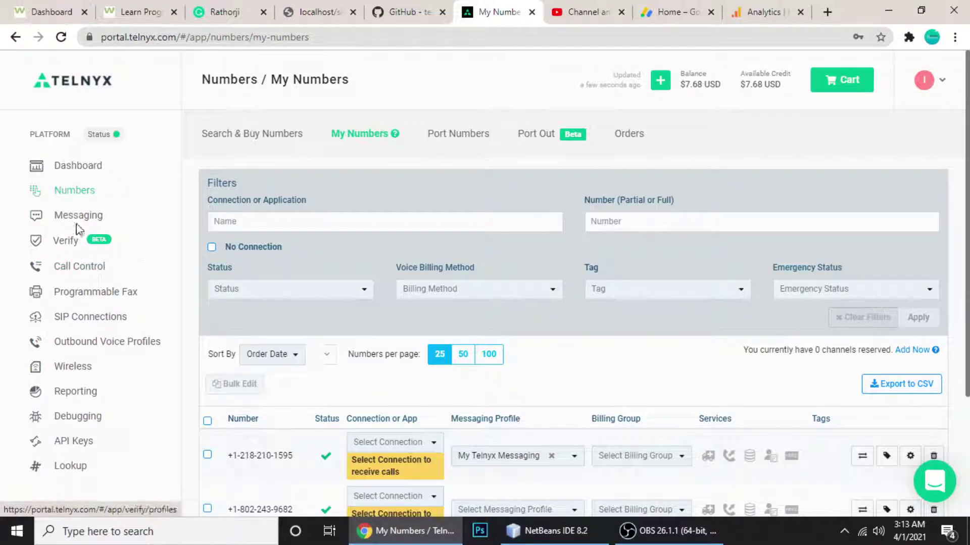
left_click(76, 196)
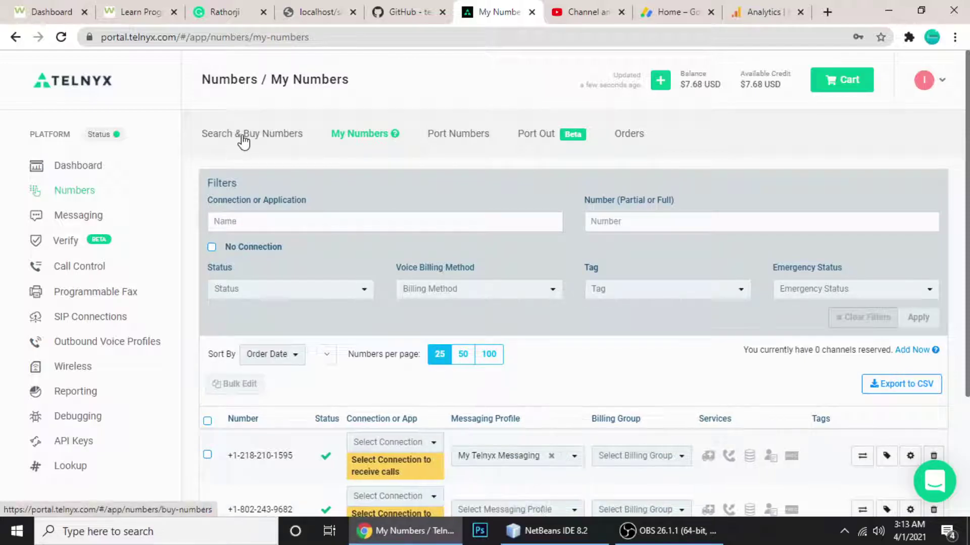
left_click(258, 139)
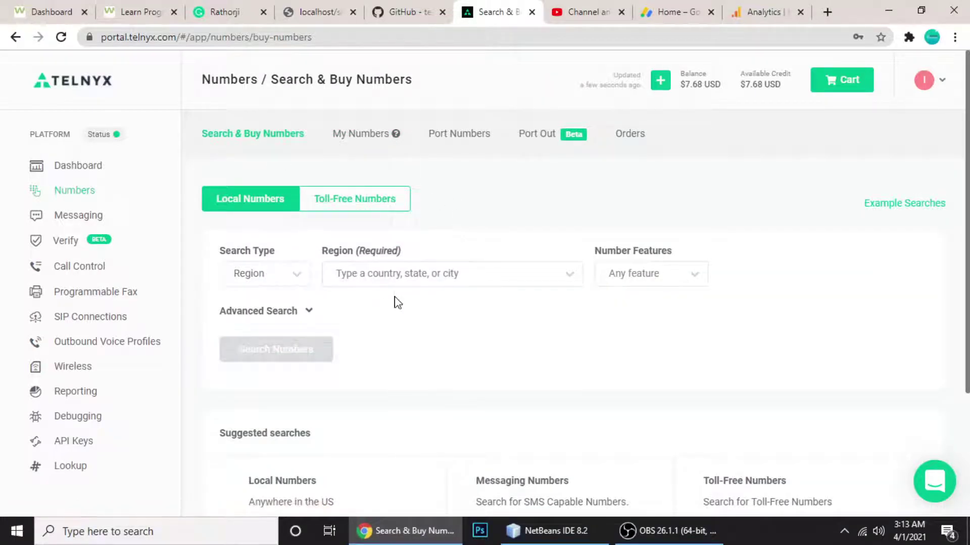
- Search local numbers with United States of America as the region
left_click(447, 283)
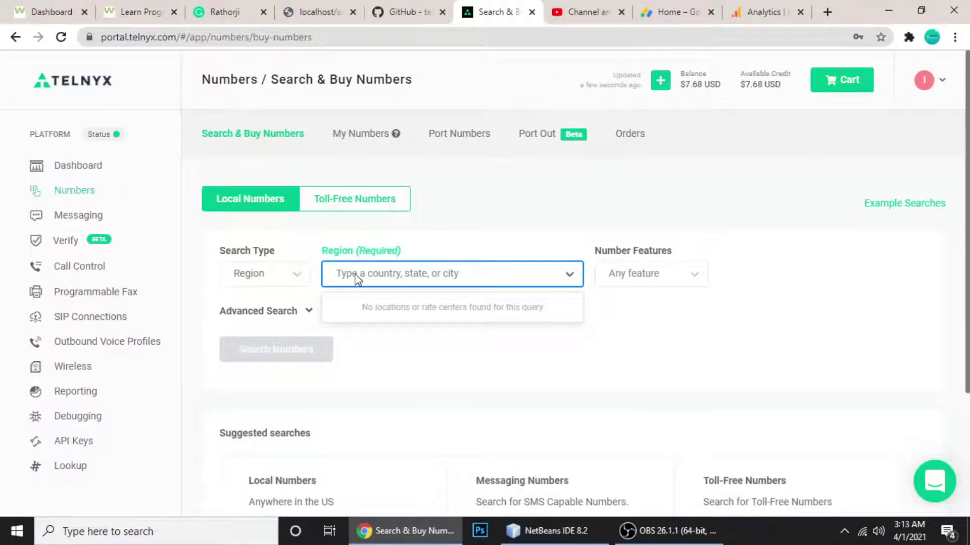
type("usa")
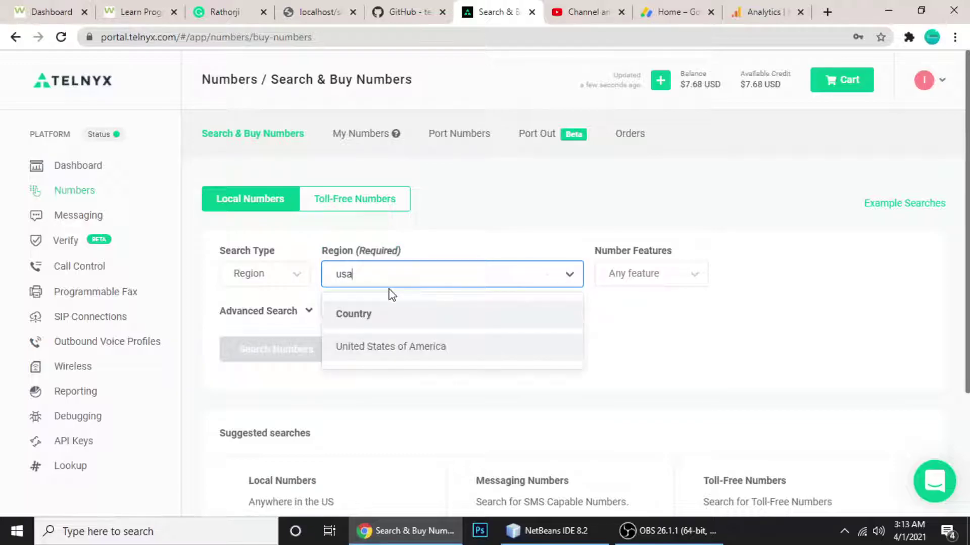
left_click(366, 357)
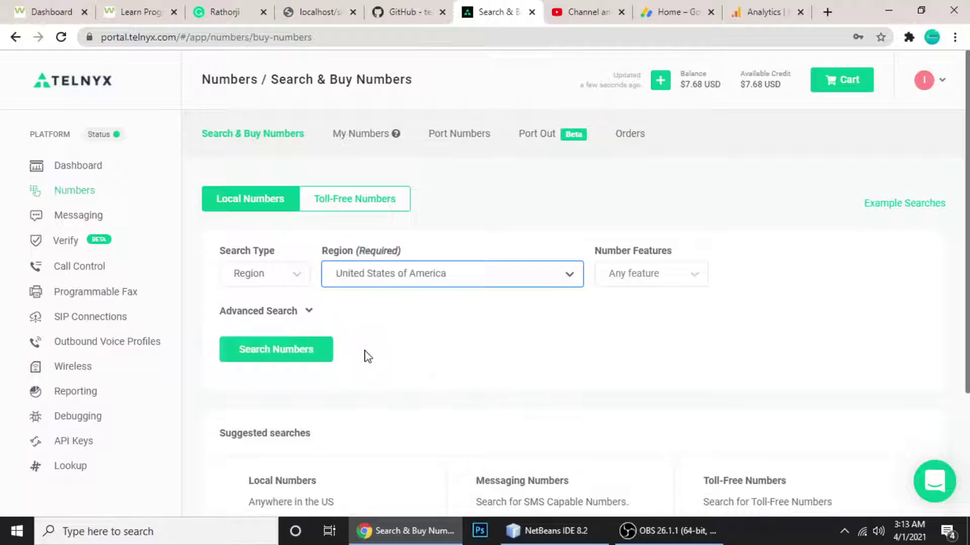
left_click(296, 356)
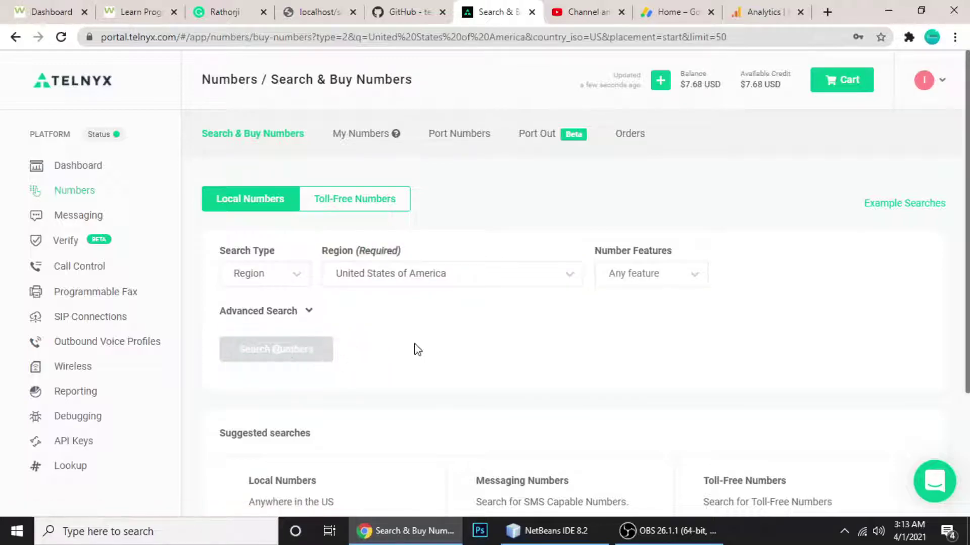
- Scroll through the Bee Spring, KY results priced $1.00 upfront and monthly
scroll(498, 345, "down", 3)
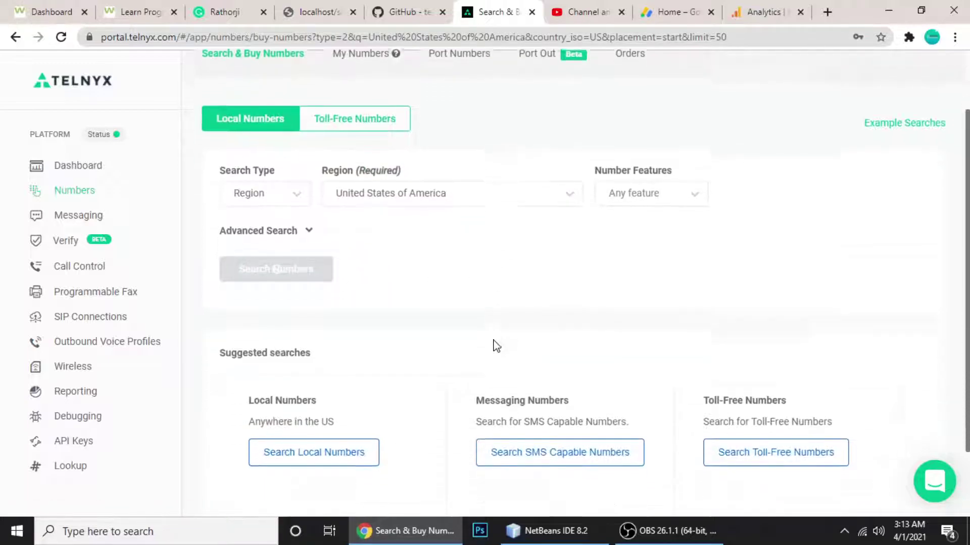
scroll(477, 291, "up", 3)
scroll(477, 290, "down", 5)
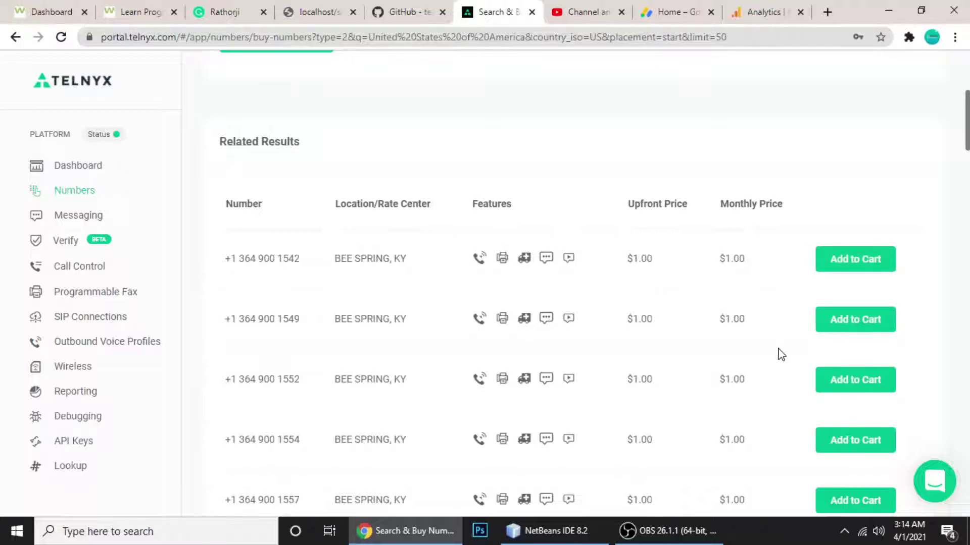
scroll(838, 297, "down", 3)
scroll(707, 308, "up", 8)
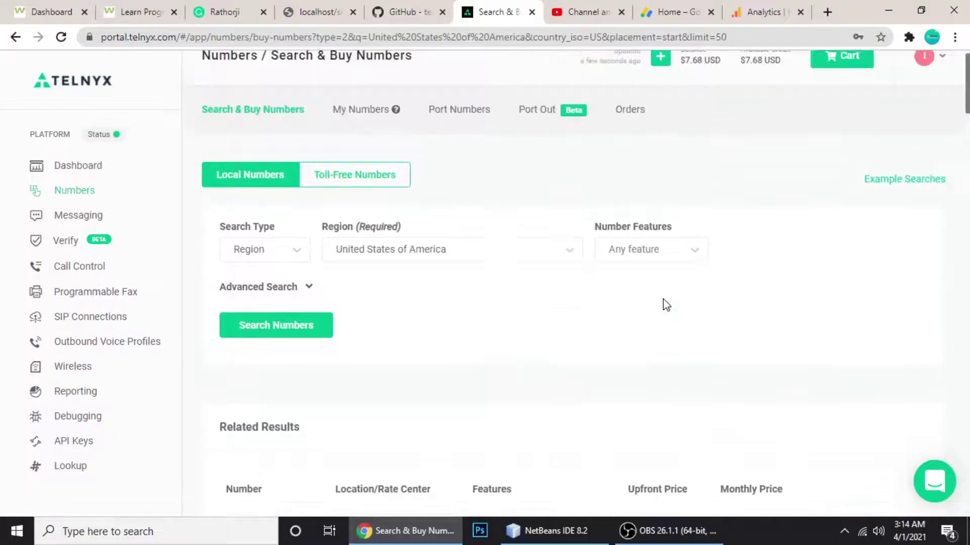
scroll(717, 404, "down", 1)
scroll(712, 349, "up", 3)
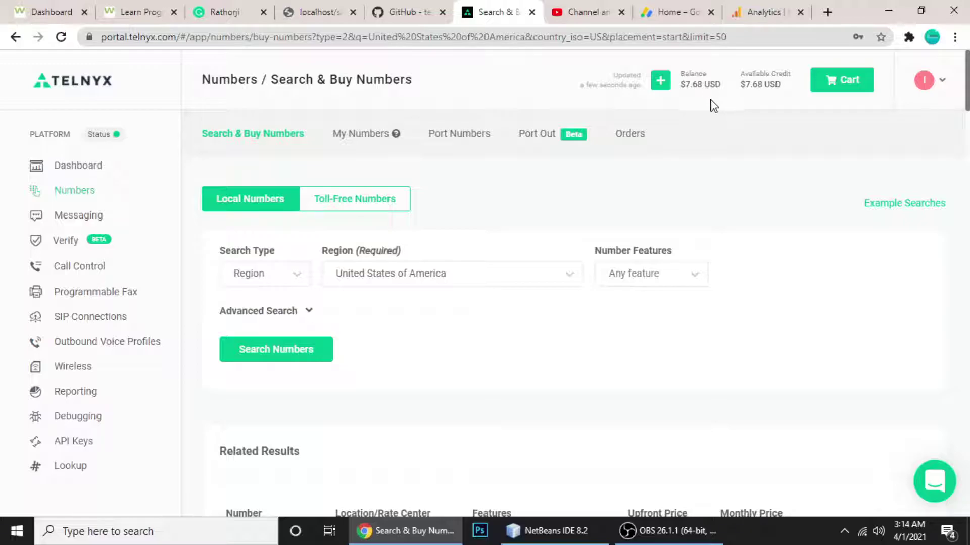
scroll(693, 191, "down", 5)
scroll(605, 246, "up", 3)
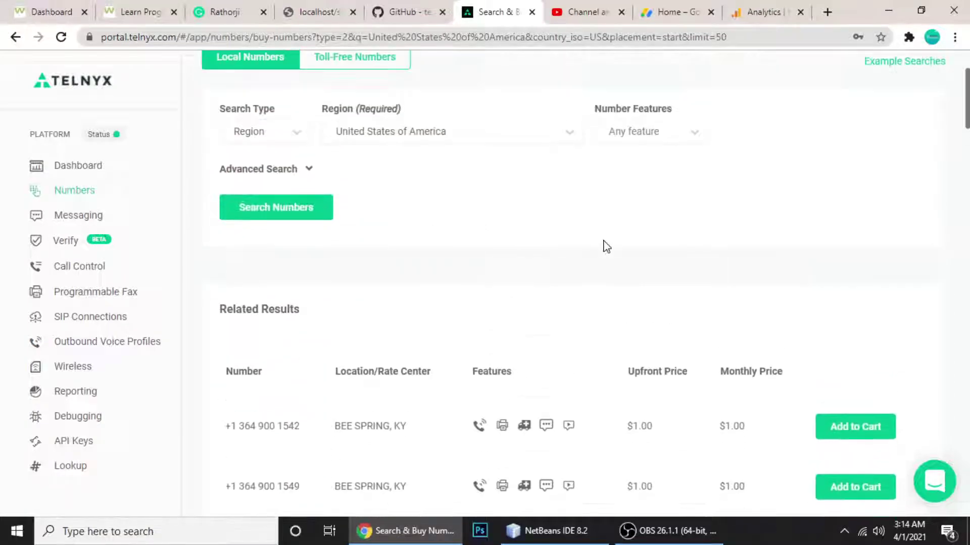
scroll(606, 247, "down", 4)
scroll(515, 253, "up", 4)
scroll(349, 280, "up", 1)
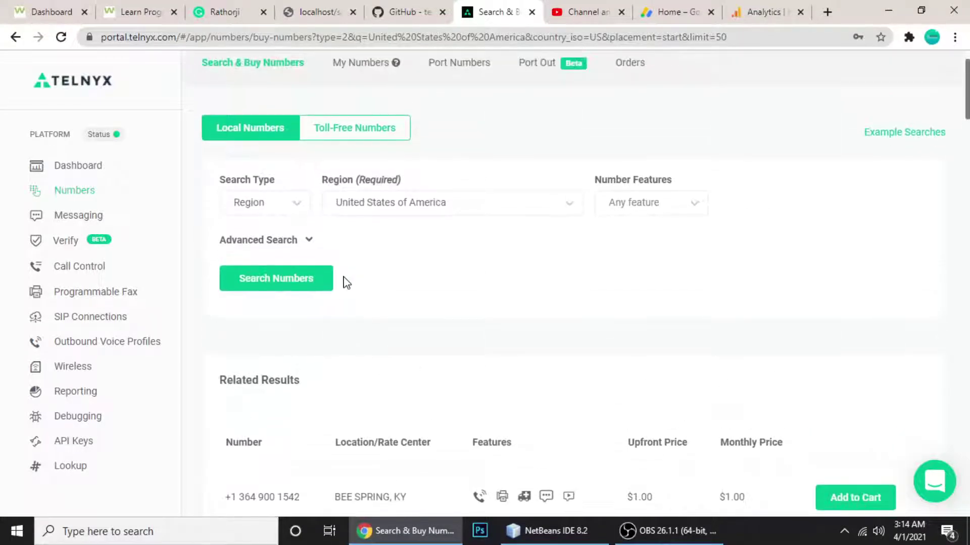
- Open the Telnyx API Keys page and compare it with SMS Master's API key and sender fields
left_click(75, 444)
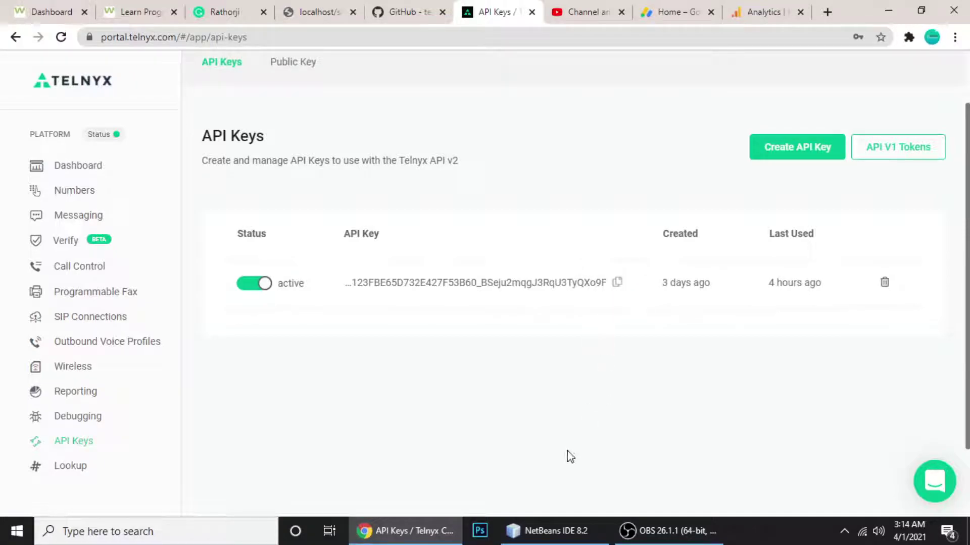
left_click(318, 11)
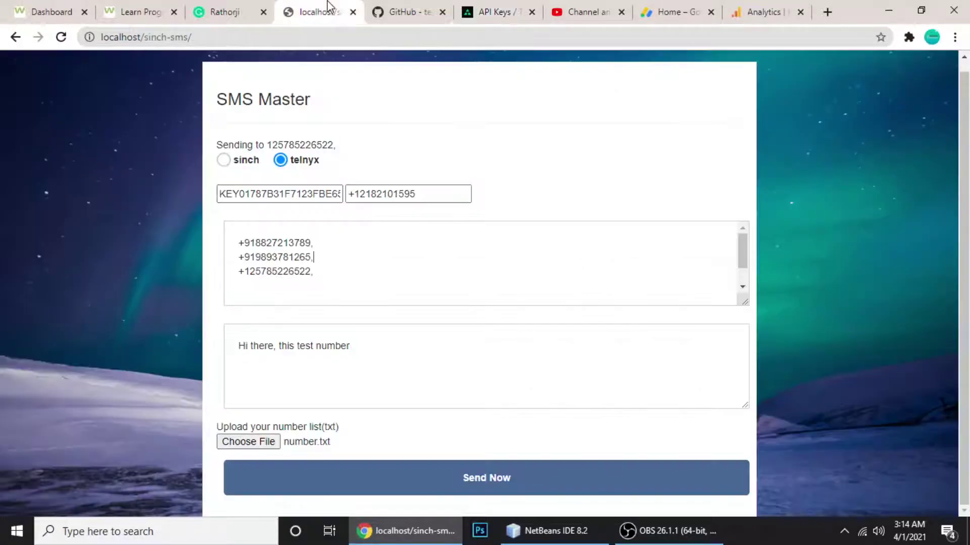
left_click(313, 194)
triple_click(419, 194)
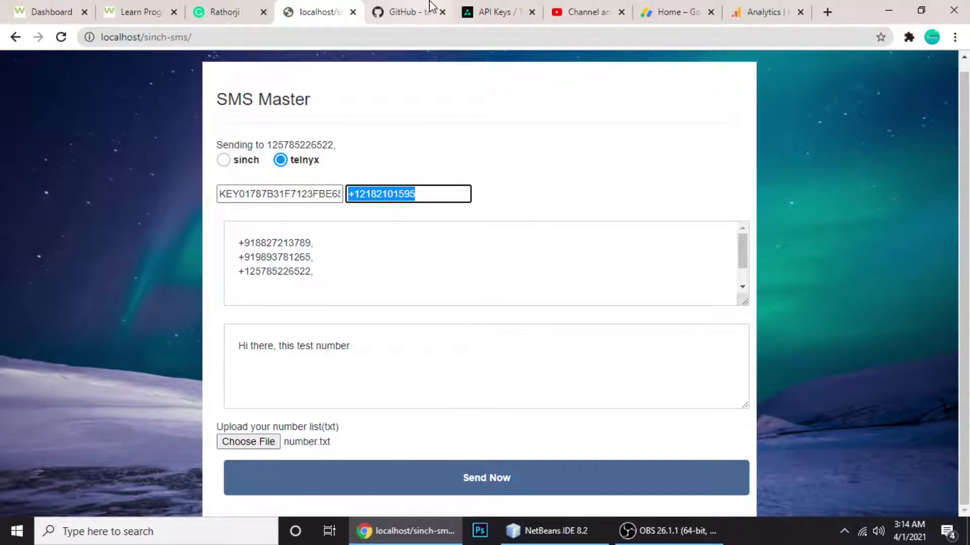
left_click(497, 12)
scroll(349, 309, "up", 1)
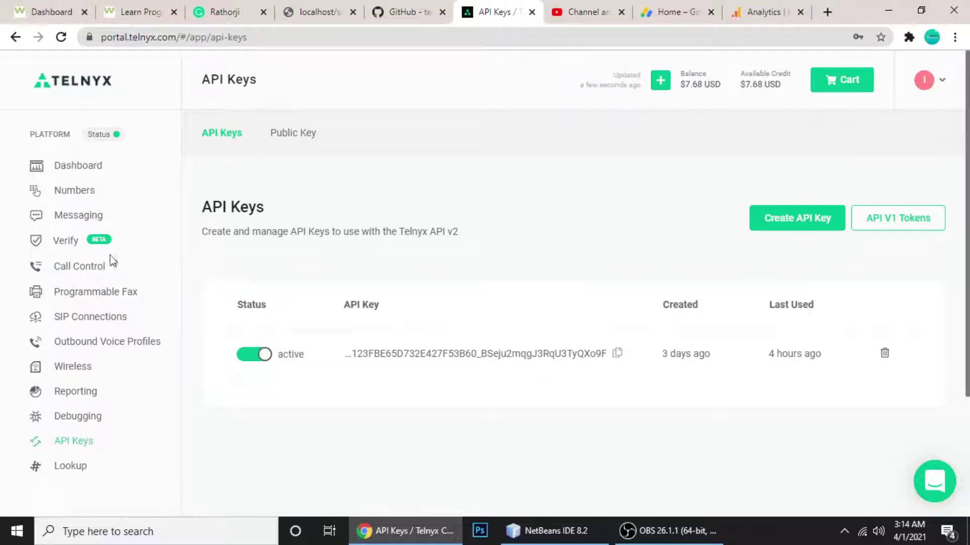
- Assign the My Telnyx Messaging profile to the first owned number and return to SMS Master
left_click(74, 197)
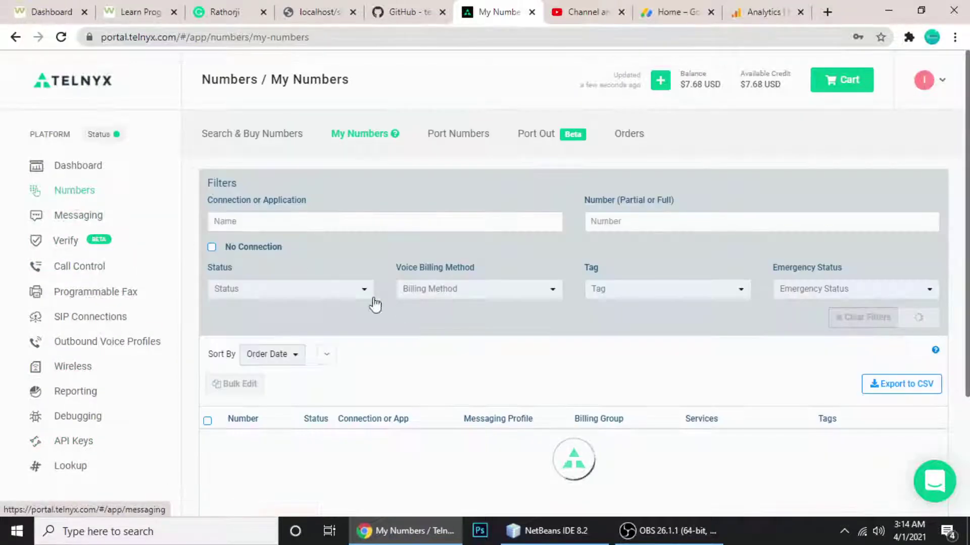
scroll(383, 318, "down", 3)
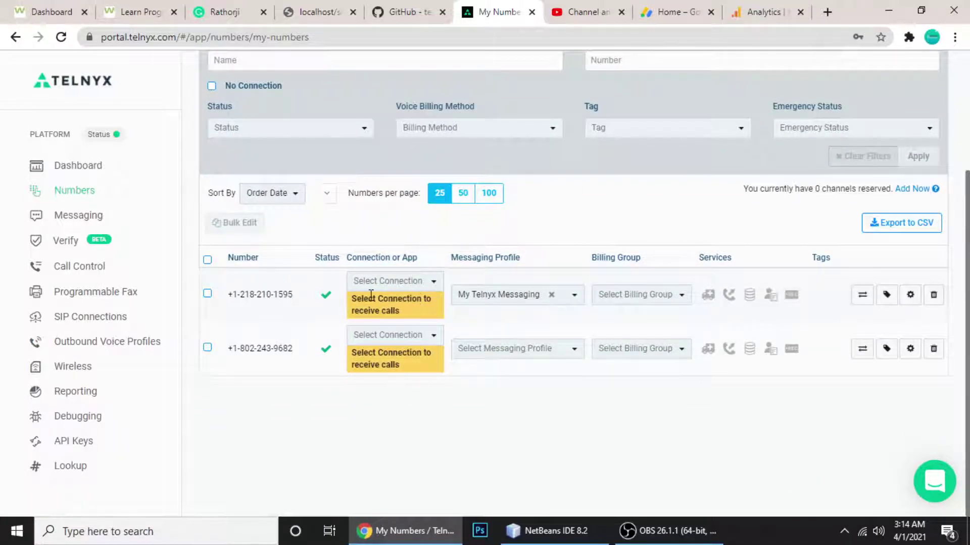
left_click_drag(230, 295, 291, 296)
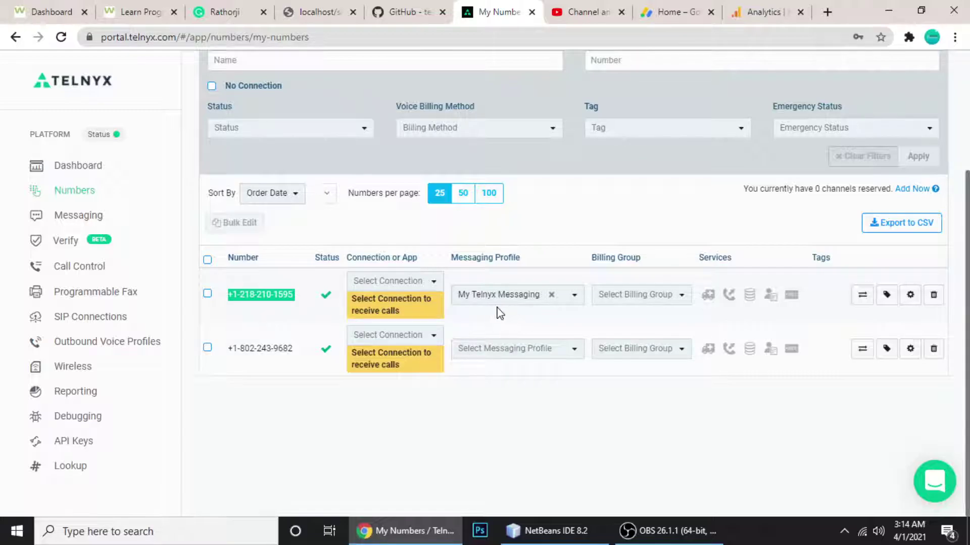
left_click(574, 298)
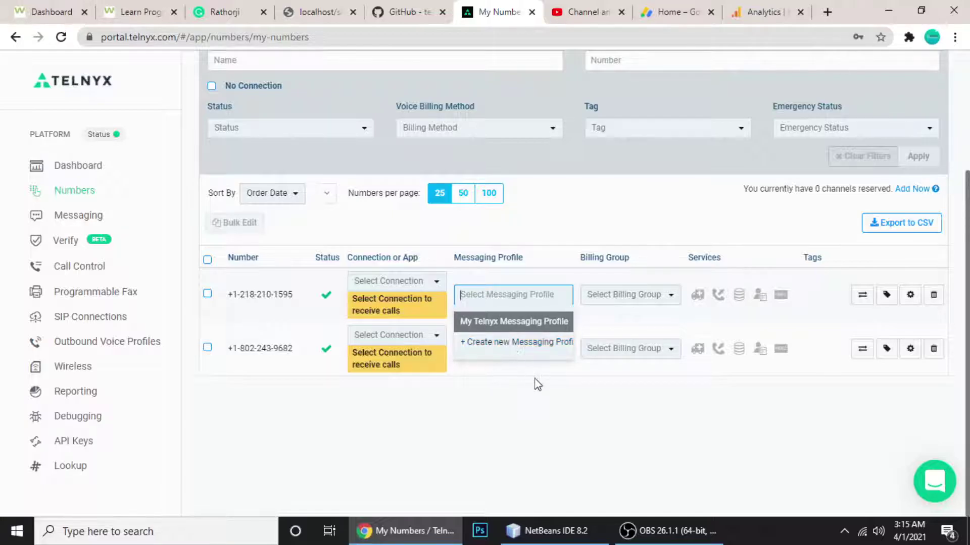
key("Return")
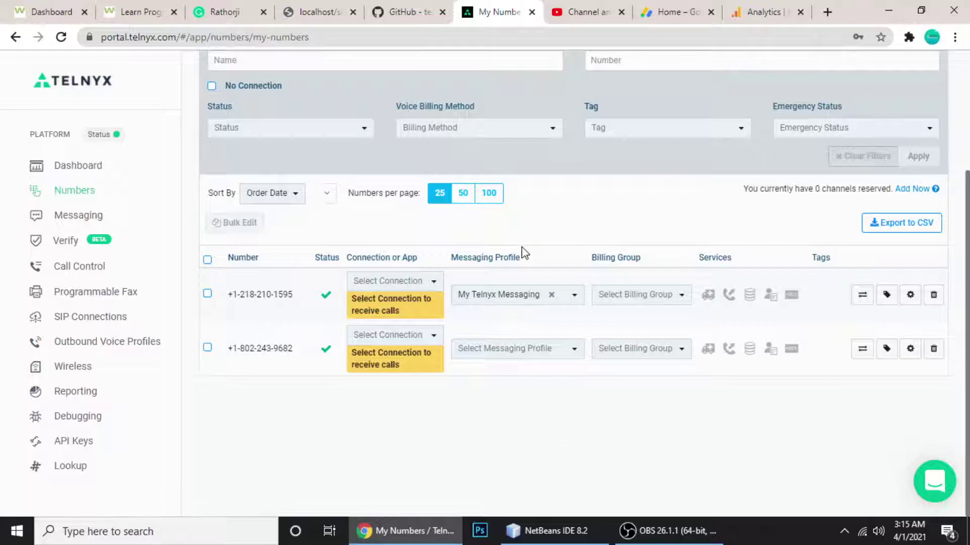
left_click(318, 12)
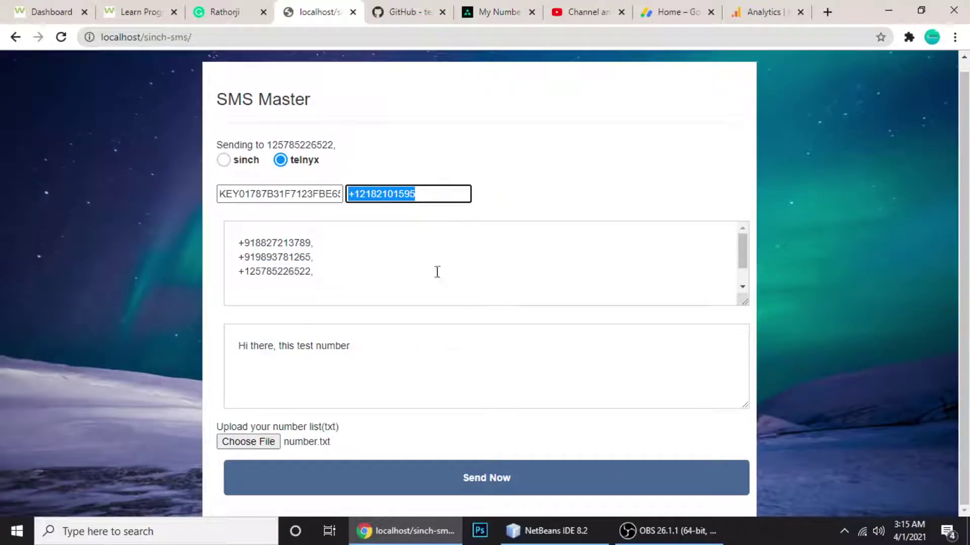
- Select the listed phone numbers, then show the Windows desktop and refresh its icons
left_click(396, 273)
left_click_drag(396, 273, 199, 247)
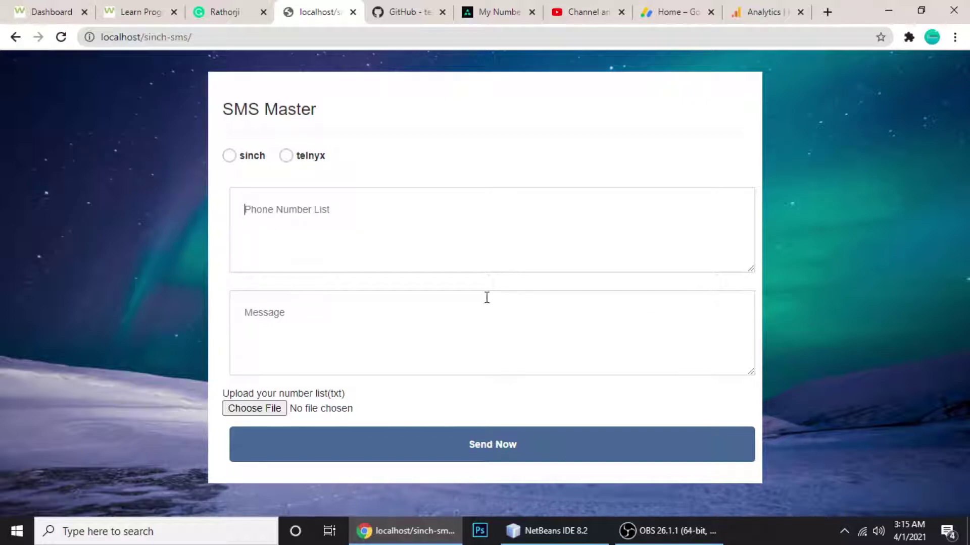
key("super+d")
right_click(400, 196)
left_click(434, 238)
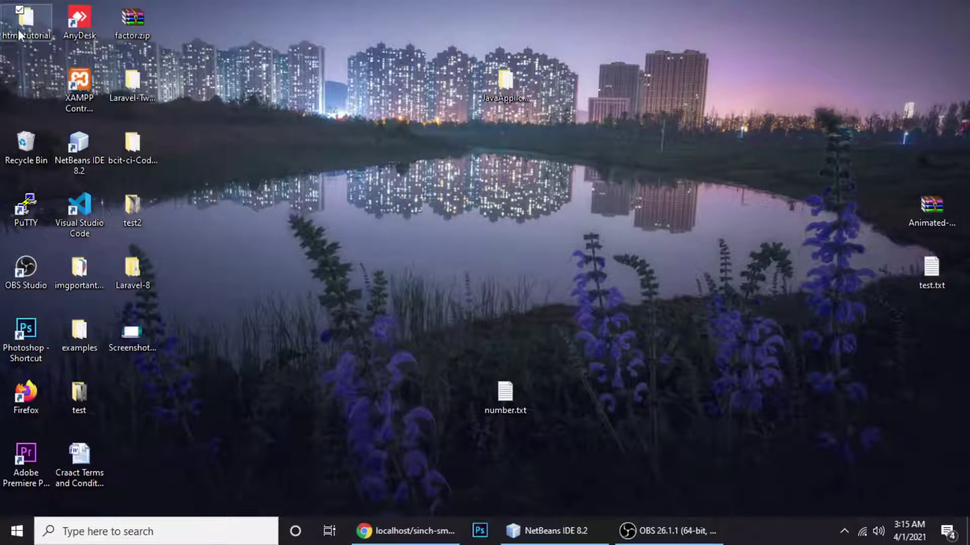
- Browse from html-tutorial via This PC to C:\xampp\htdocs\sinch-sms
double_click(17, 29)
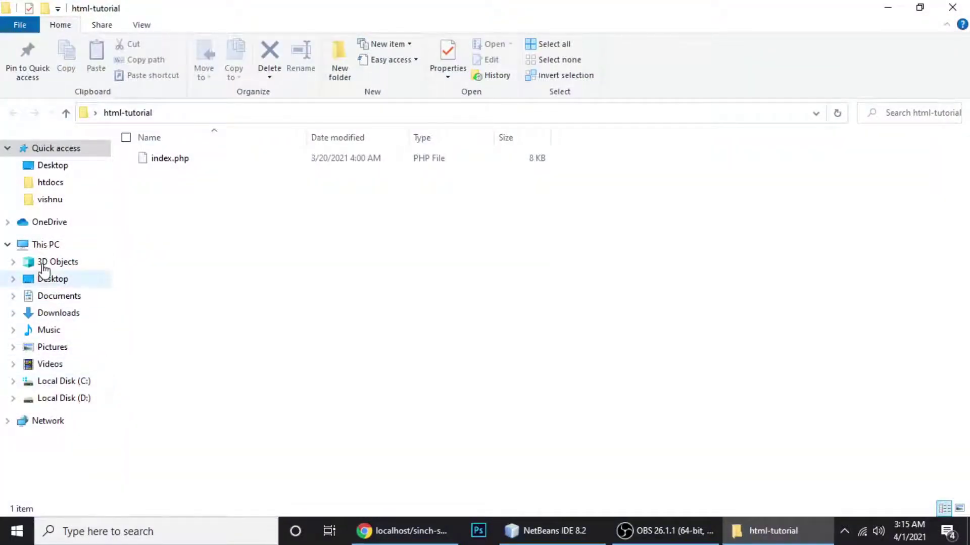
left_click(44, 247)
double_click(191, 281)
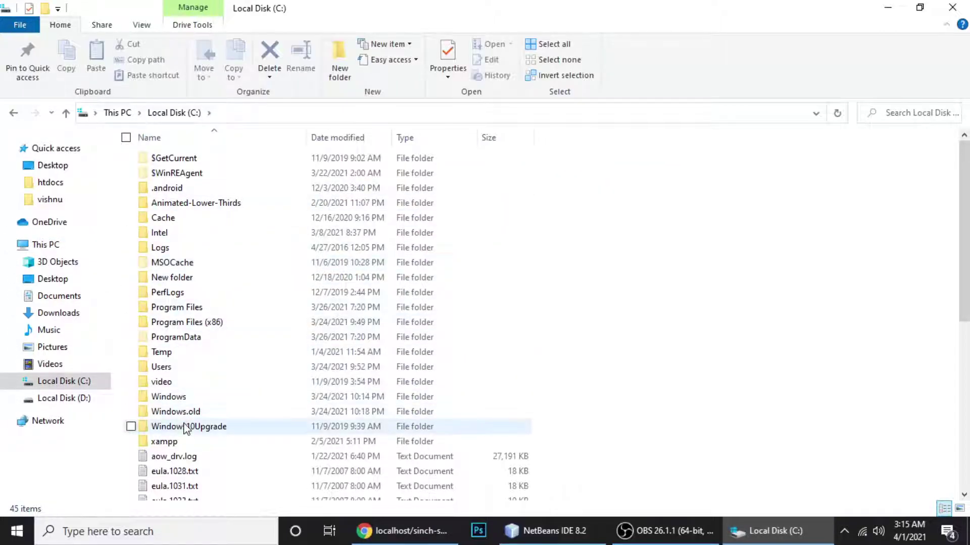
double_click(176, 443)
double_click(170, 234)
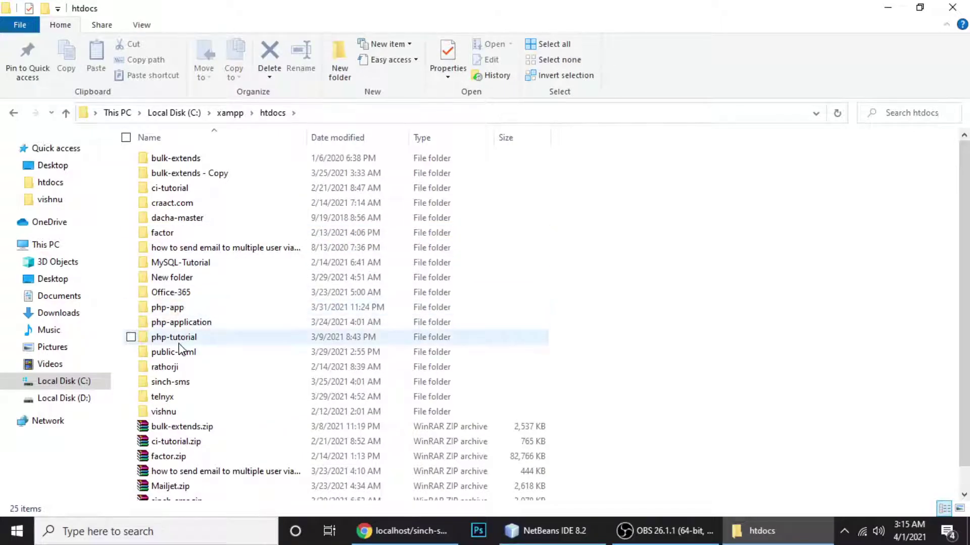
double_click(168, 385)
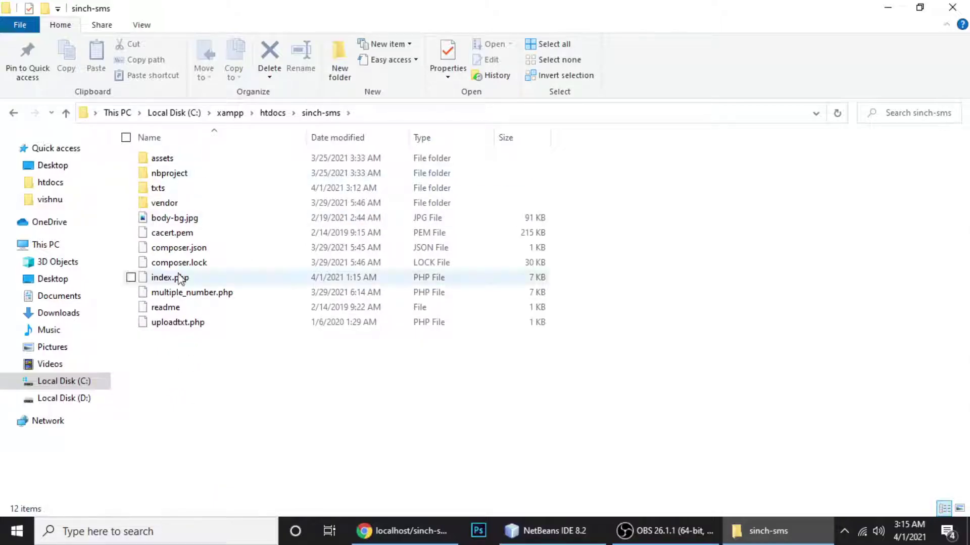
- Select and deselect the 12 project files, reopen sinch-sms, and return to SMS Master in Chrome
left_click_drag(182, 417, 184, 157)
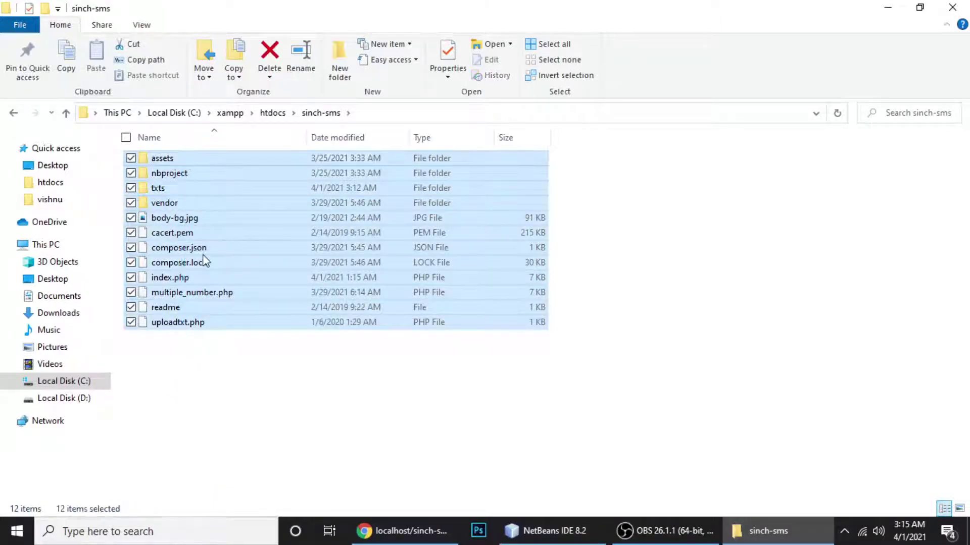
left_click(228, 386)
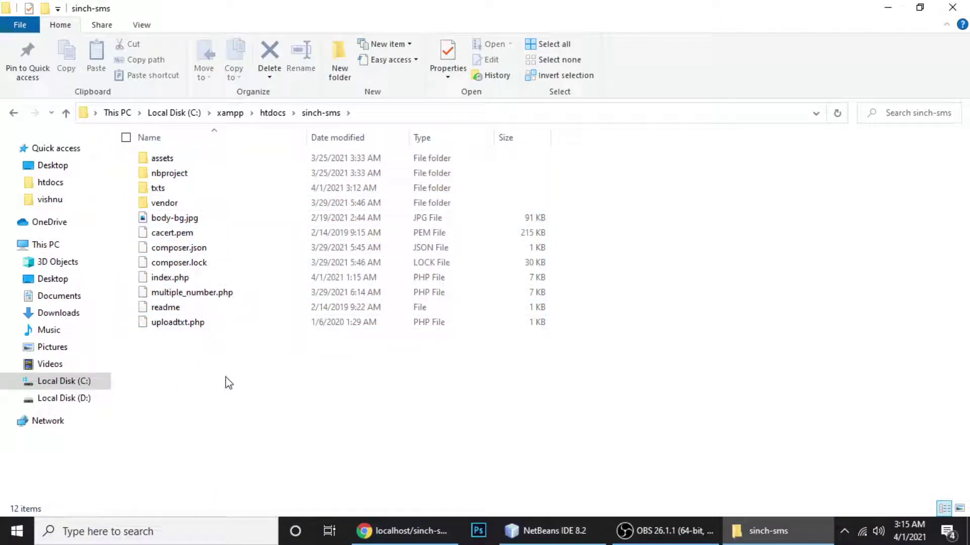
left_click(15, 113)
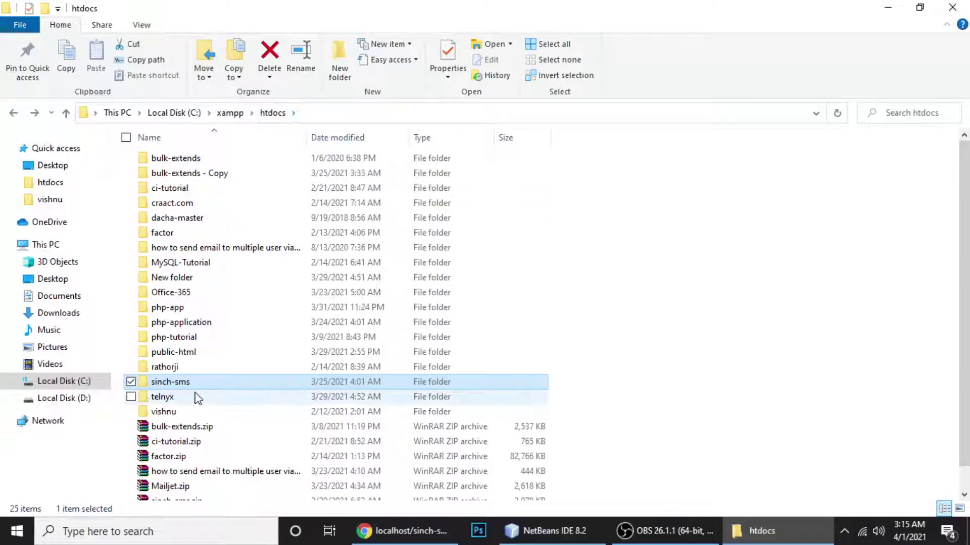
double_click(182, 384)
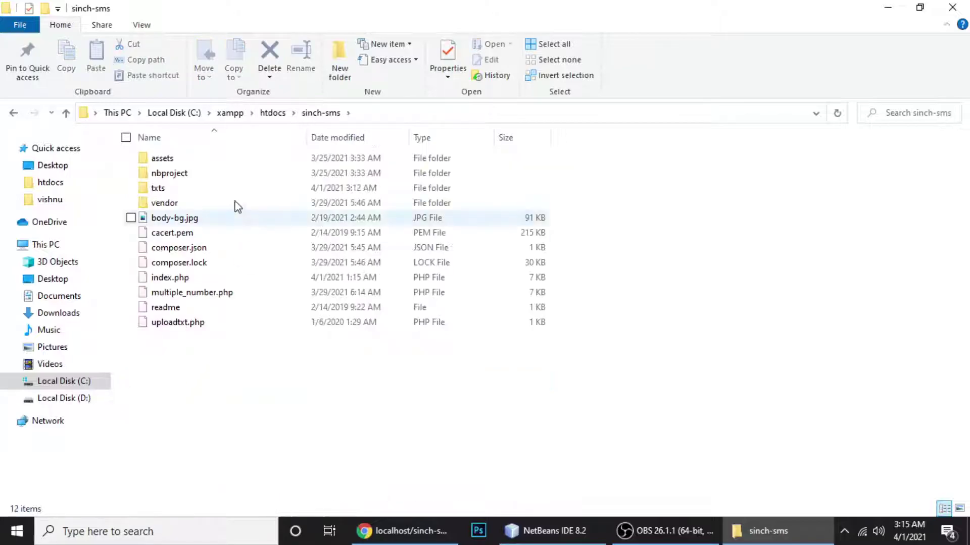
left_click(404, 531)
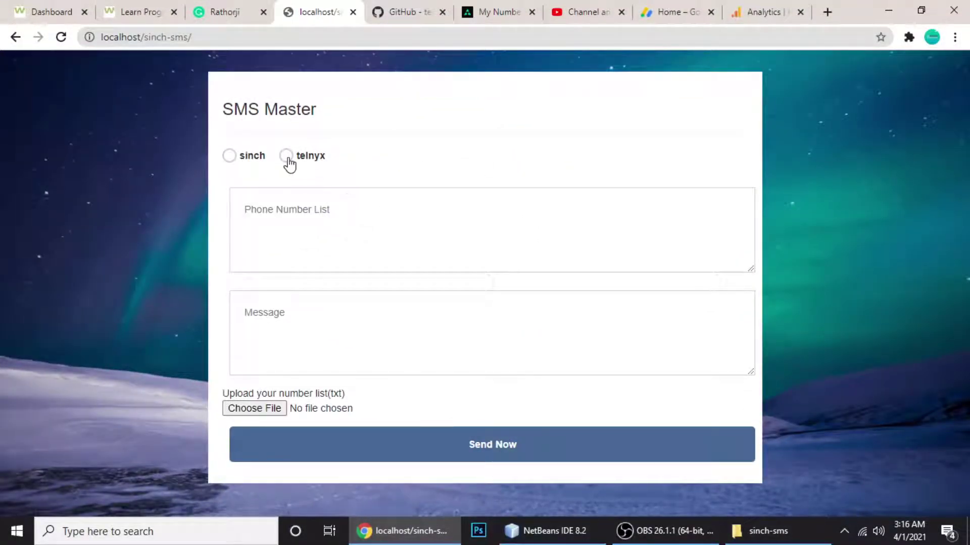
- Choose telnyx as the sending provider and start a search in a new Chrome tab
left_click(286, 155)
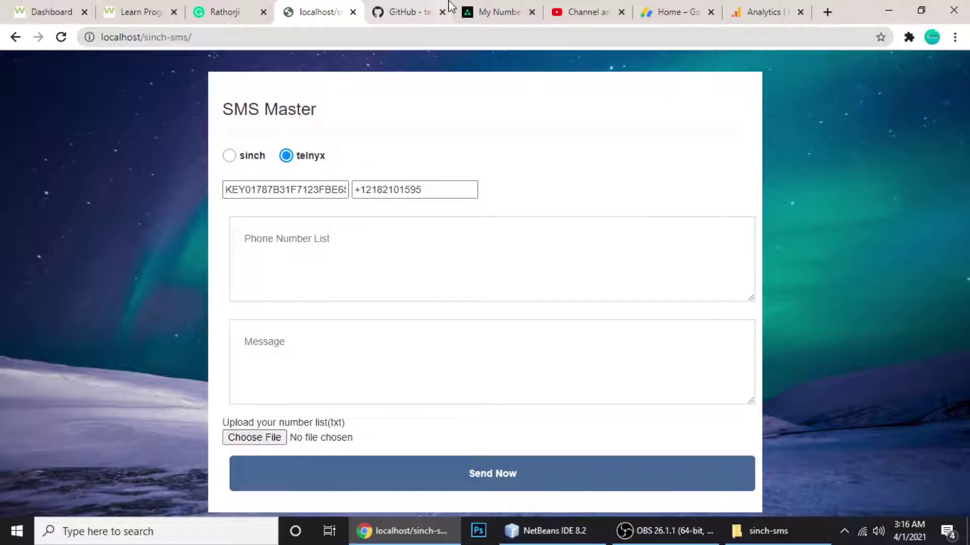
left_click(827, 12)
left_click(616, 35)
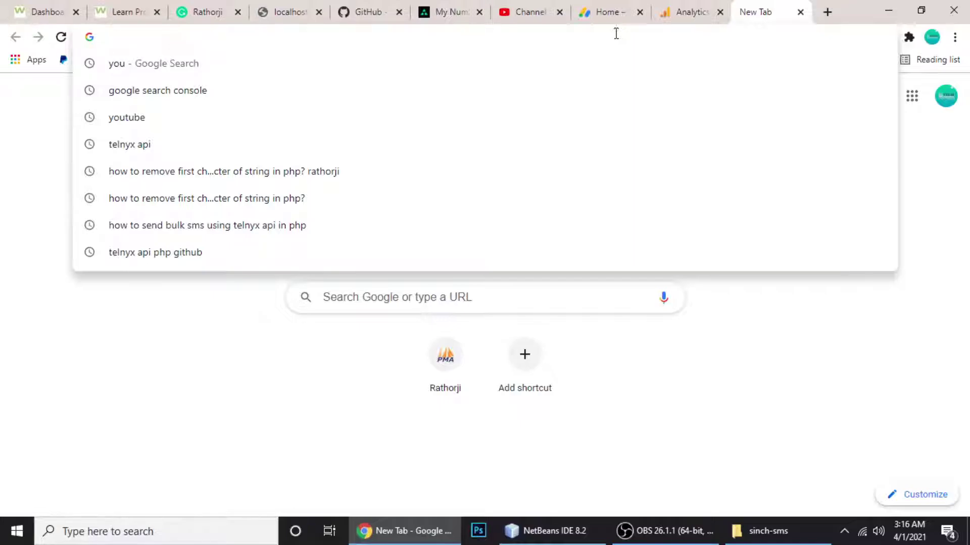
- Search 'Telnyx API php github' and open the team-telnyx/telnyx-php repository
type("telnyx API php github")
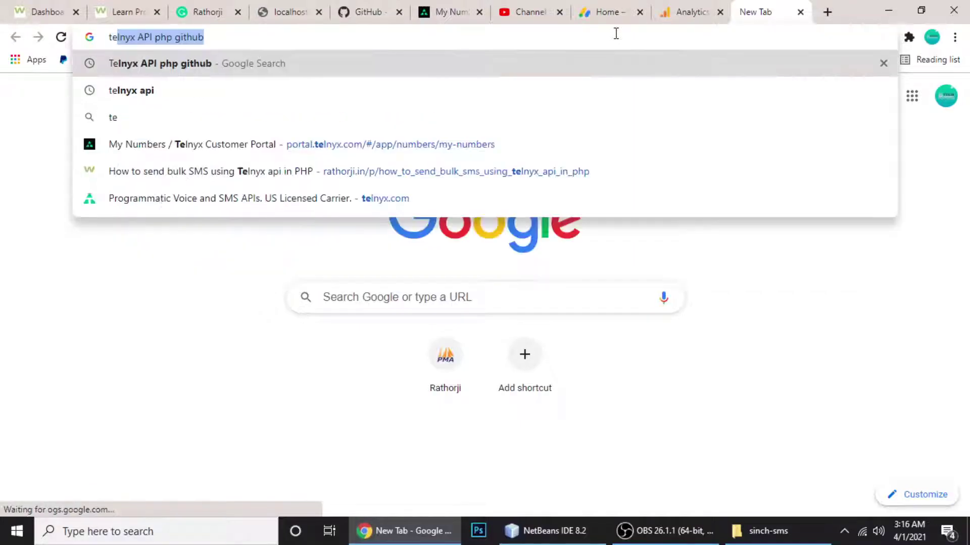
key("Right")
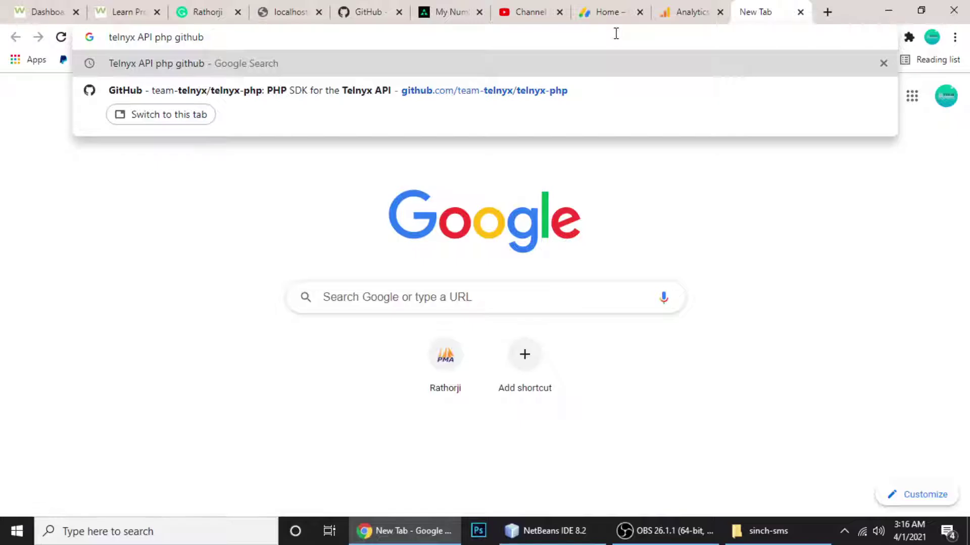
key("Return")
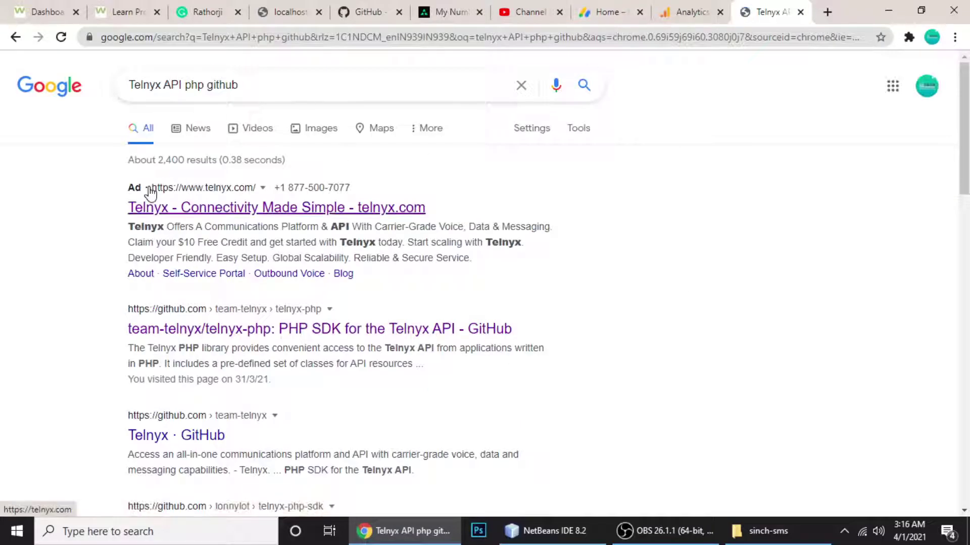
left_click(229, 267)
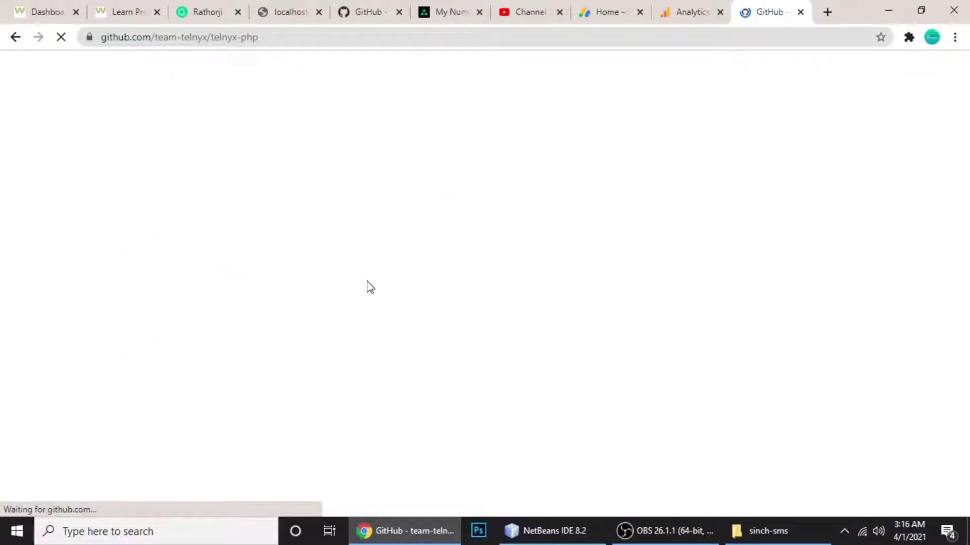
- Select the README's 'composer require telnyx/telnyx-php' command and bring back the sinch-sms folder
scroll(124, 341, "down", 8)
scroll(123, 341, "down", 11)
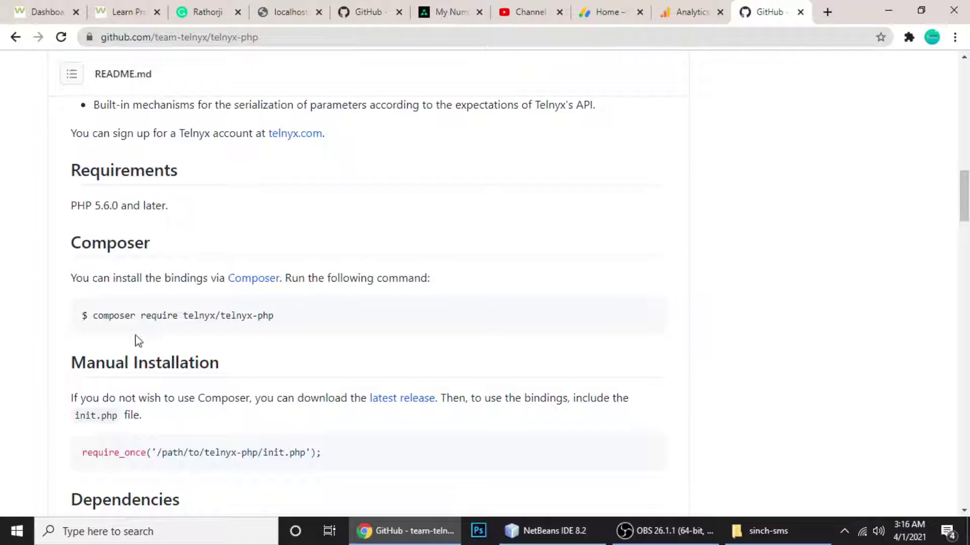
left_click_drag(94, 320, 282, 324)
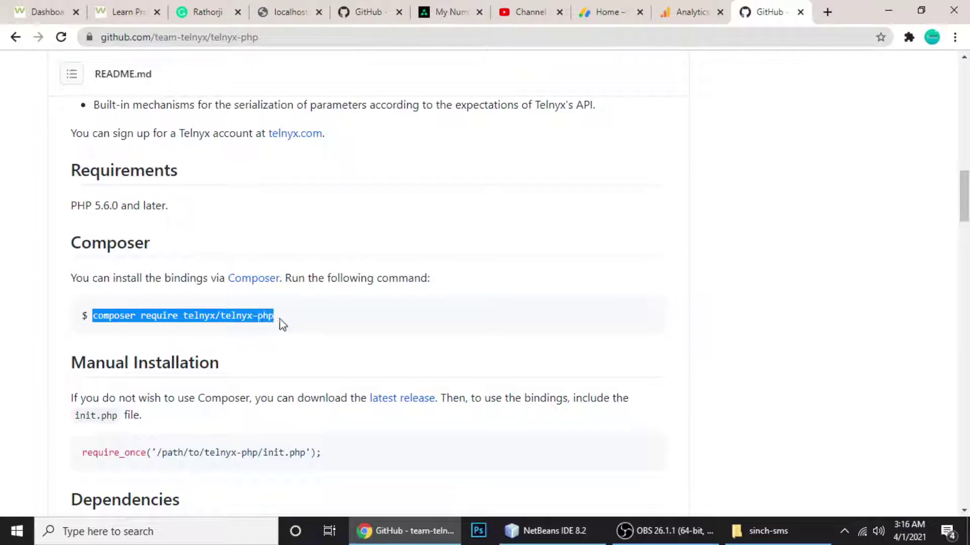
left_click(95, 320)
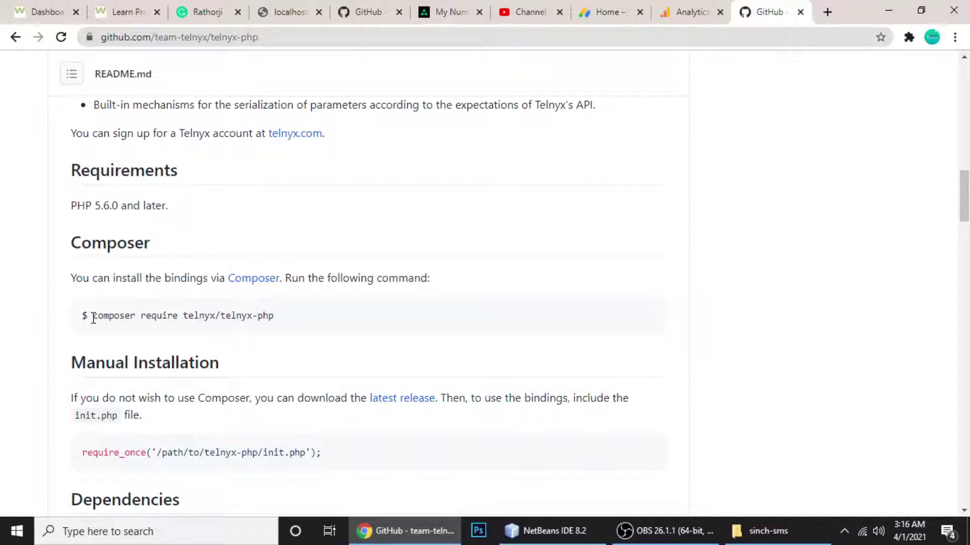
left_click_drag(94, 319, 276, 325)
key("ctrl+c")
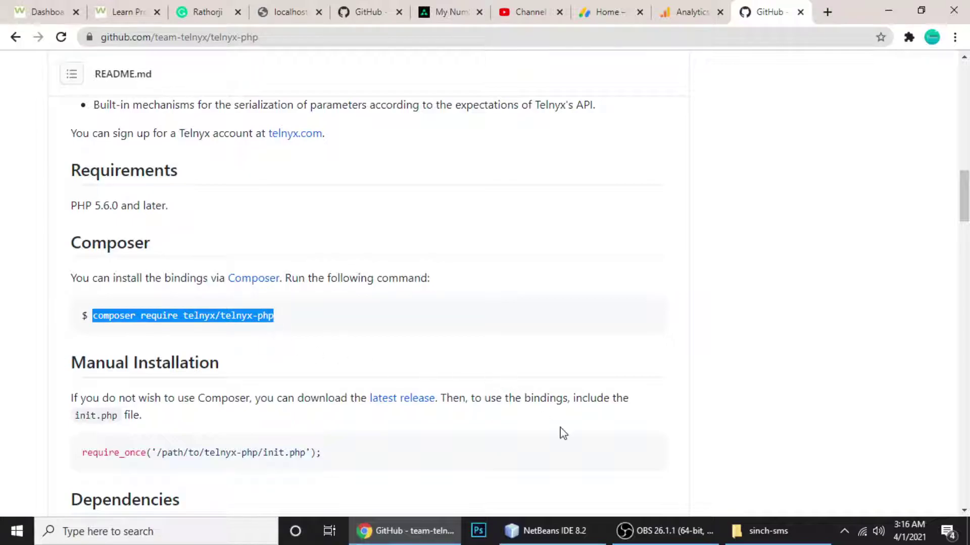
left_click(747, 530)
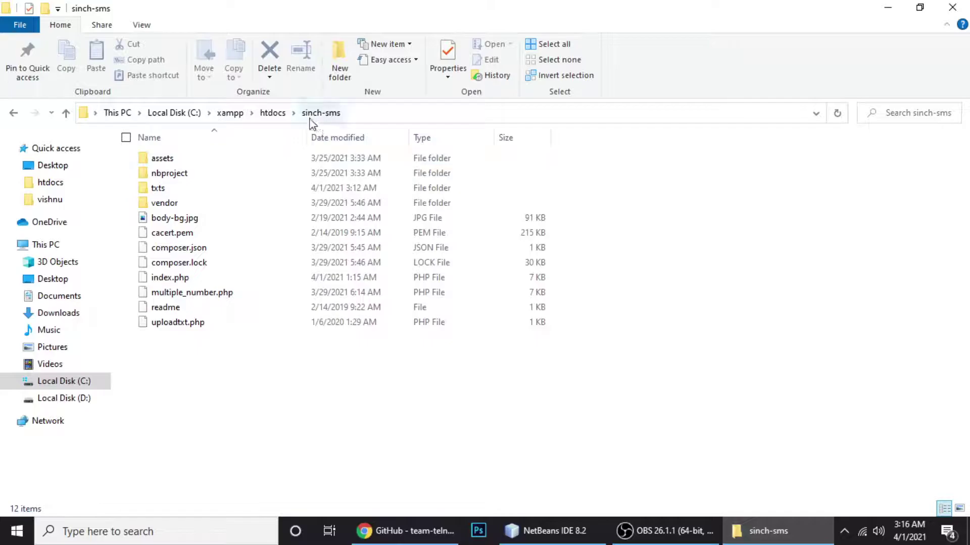
- Open a Command Prompt in the sinch-sms folder by entering cmd in the address bar
key("BackSpace")
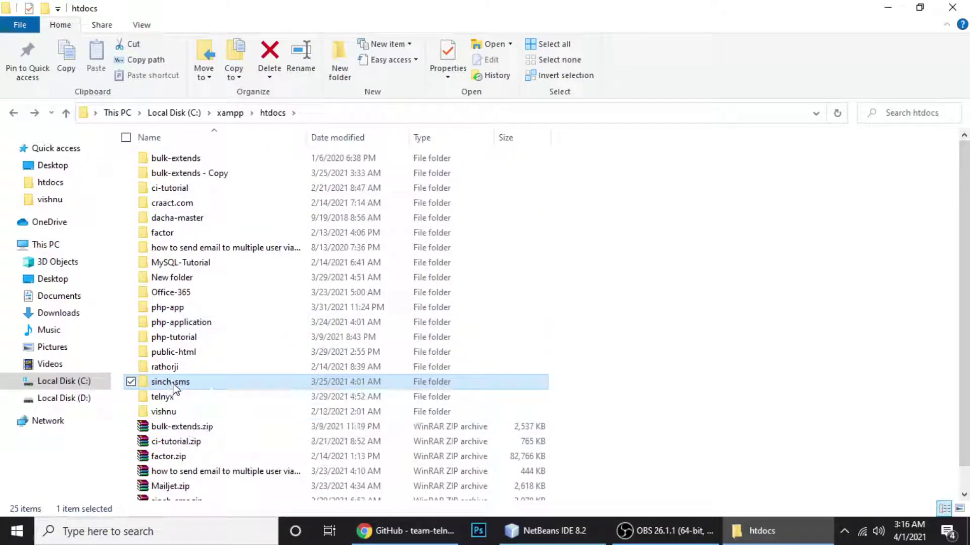
double_click(188, 385)
left_click(400, 117)
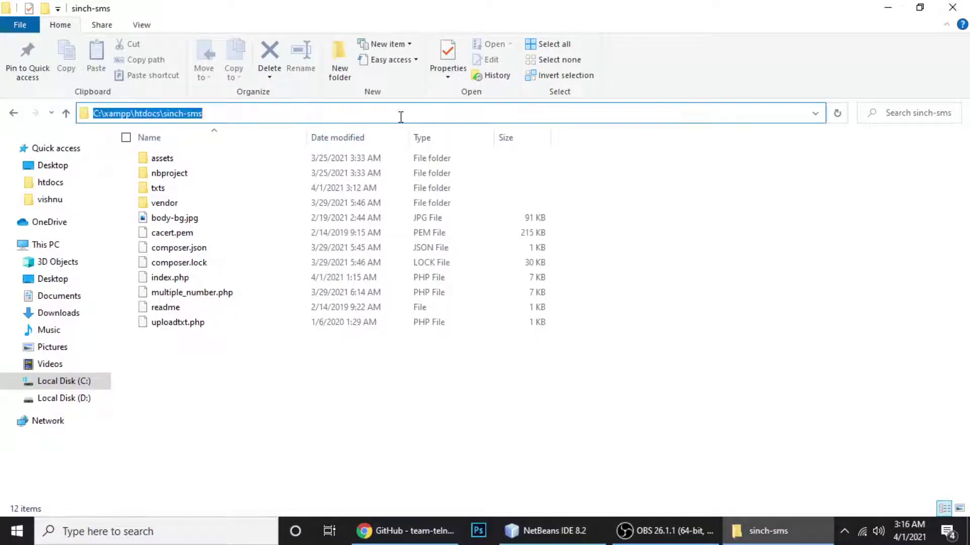
type("cmd")
key("Return")
- Run 'composer require telnyx/telnyx-php', upgrading it to v2.5.1, then minimize the console
key("ctrl+v")
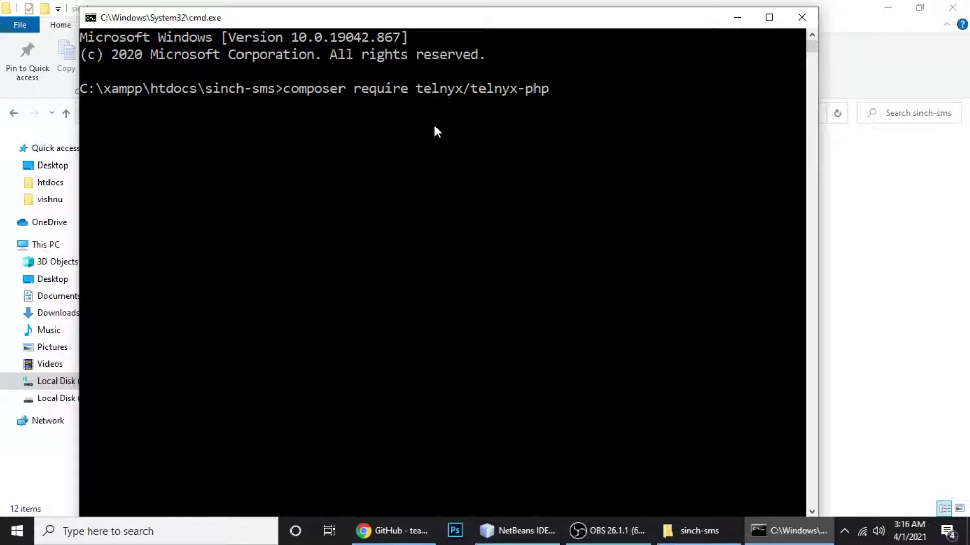
key("Return")
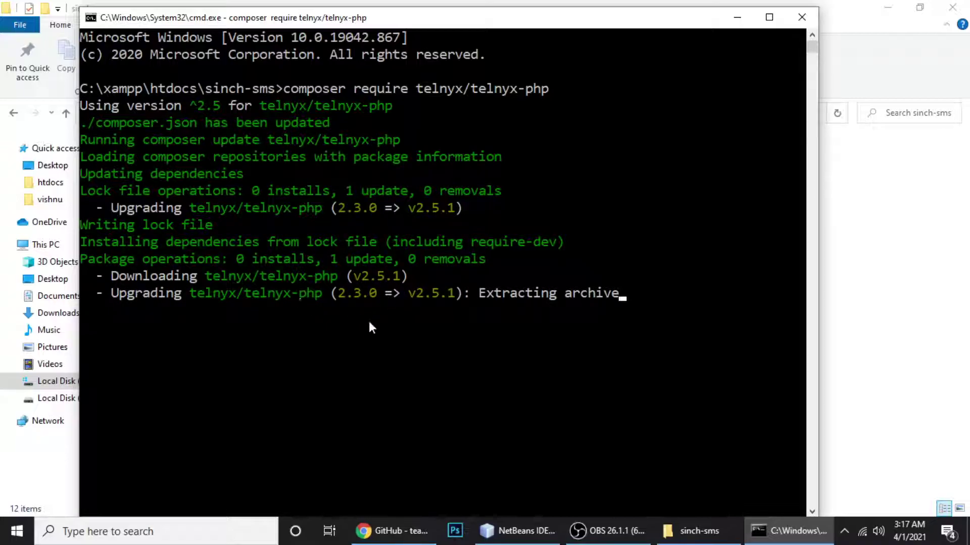
left_click(736, 22)
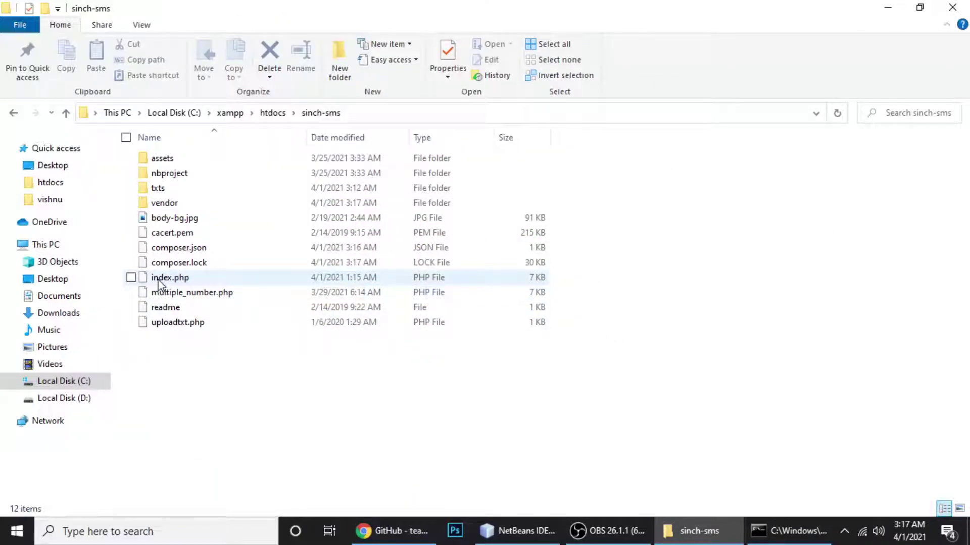
- Drag sinch-sms's index.php onto NetBeans IDE 8.2 to open it in the editor
left_click_drag(158, 283, 601, 219)
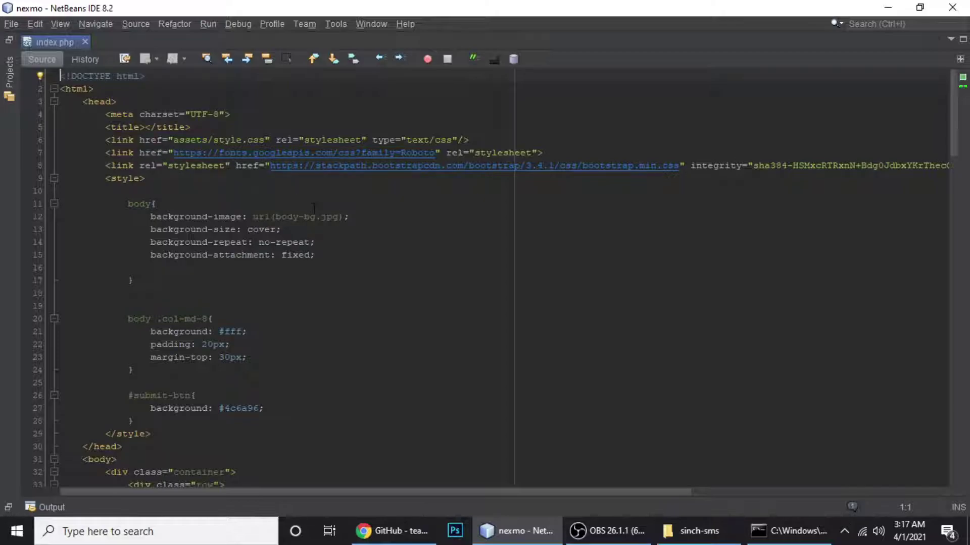
- Select the Google Fonts Roboto and Bootstrap stylesheet links in index.php's head
scroll(308, 201, "up", 3, "ctrl")
left_click(371, 180)
left_click_drag(123, 181, 666, 190)
left_click_drag(208, 180, 523, 180)
double_click(520, 181)
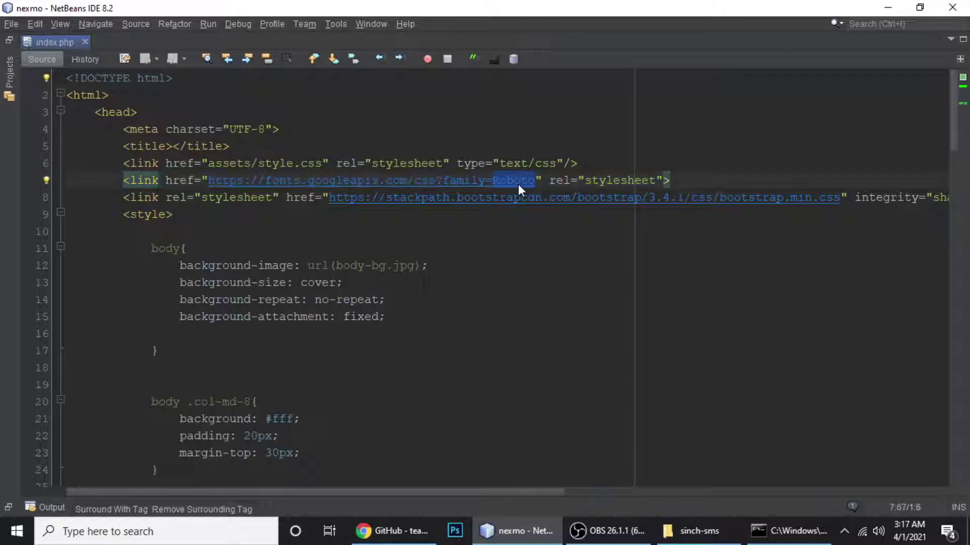
left_click_drag(723, 199, 834, 198)
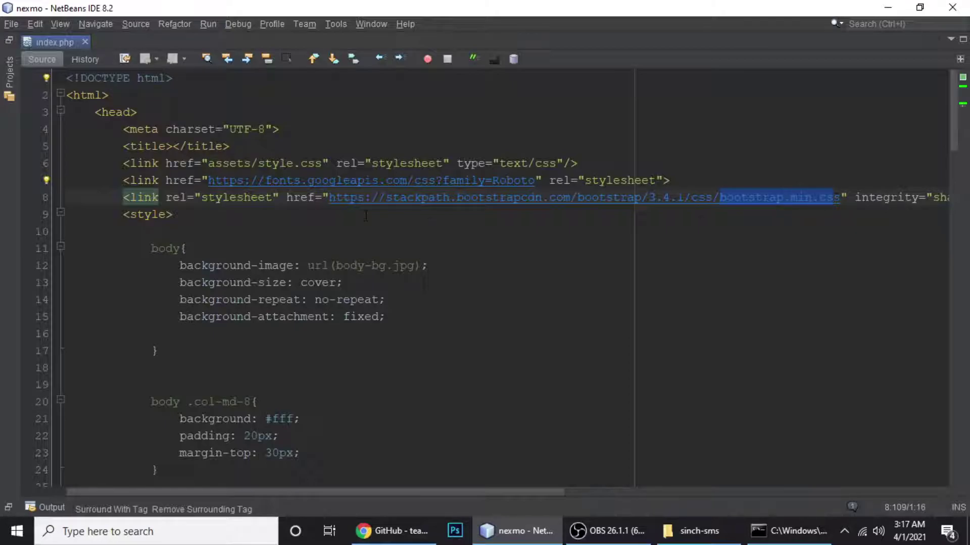
- Select the body background and .col-md-8 rules in the <style> block
scroll(834, 198, "down", 1)
left_click(152, 176)
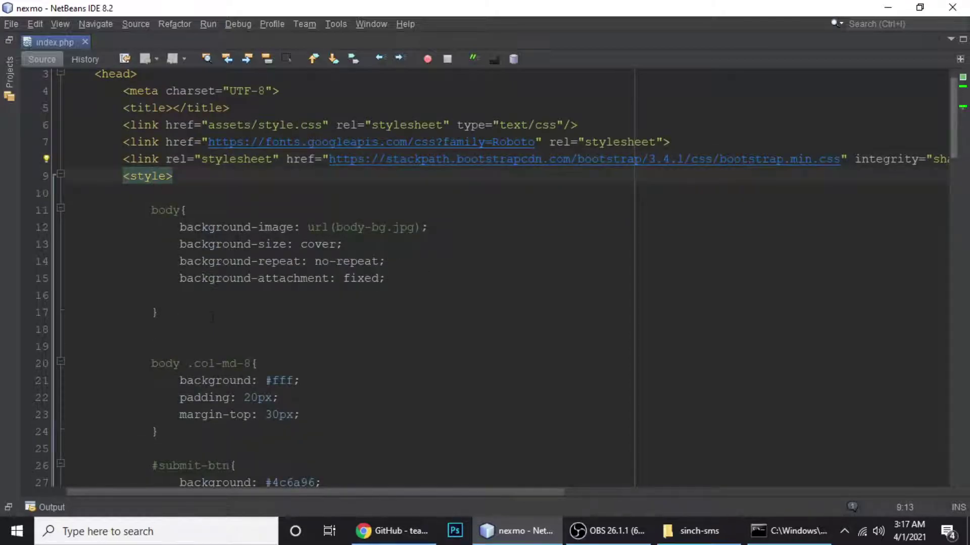
scroll(151, 176, "down", 5)
scroll(152, 176, "up", 3)
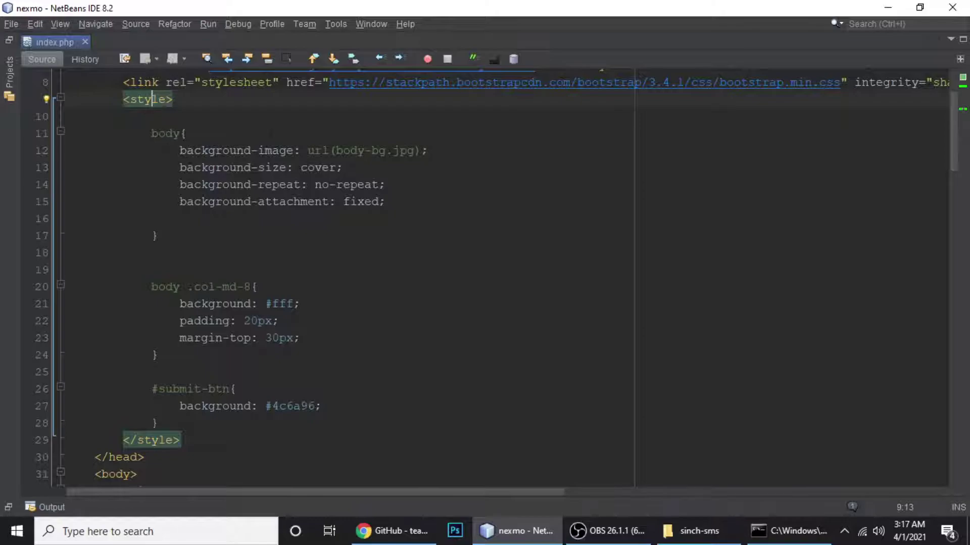
left_click_drag(153, 134, 68, 218)
left_click_drag(152, 270, 159, 356)
left_click_drag(151, 389, 159, 424)
- Select the SMS Master heading line, then return to the localhost SMS Master tab
scroll(159, 423, "down", 2)
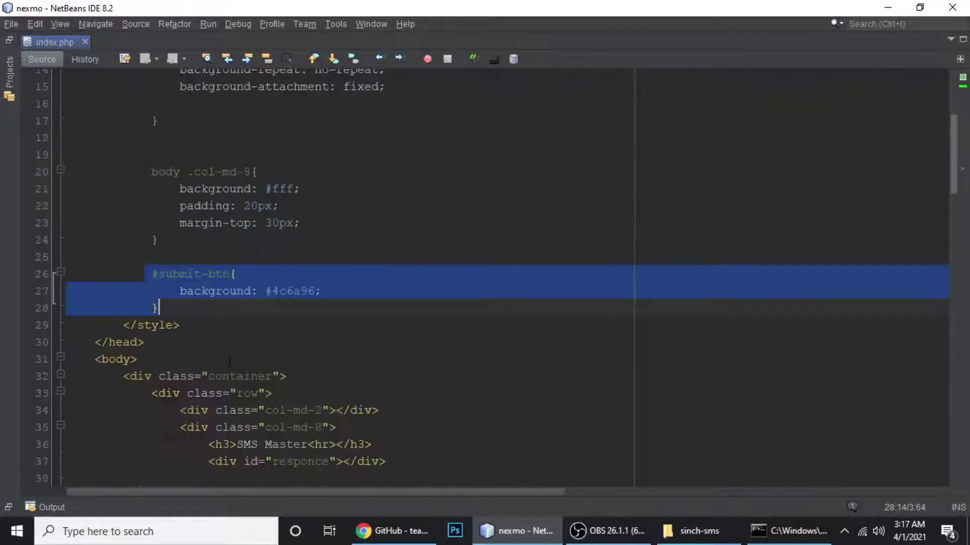
scroll(194, 271, "down", 5)
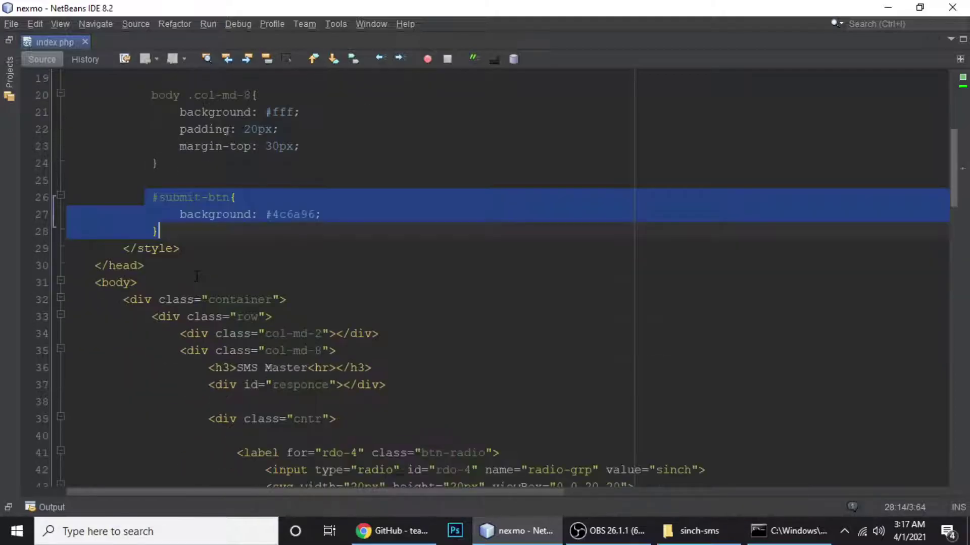
left_click_drag(194, 214, 406, 217)
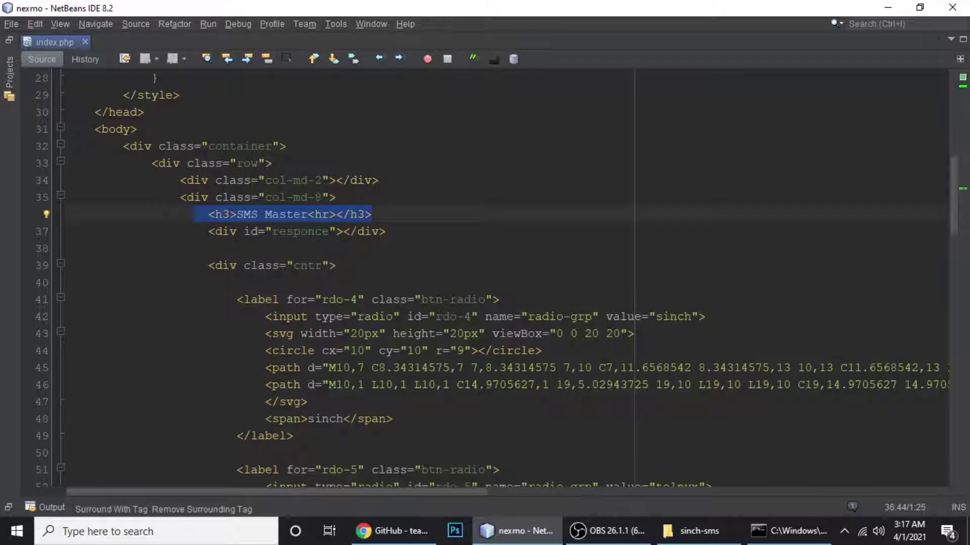
left_click(393, 530)
left_click(285, 12)
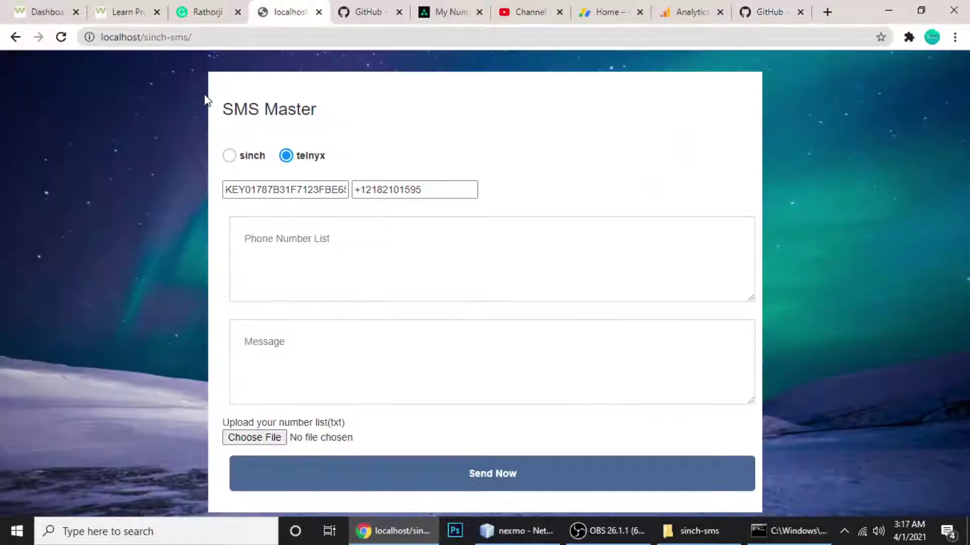
- Select the page heading and toggle between sinch and telnyx, ending on telnyx
left_click_drag(217, 107, 389, 129)
left_click(228, 155)
left_click(285, 156)
left_click(228, 156)
left_click(286, 156)
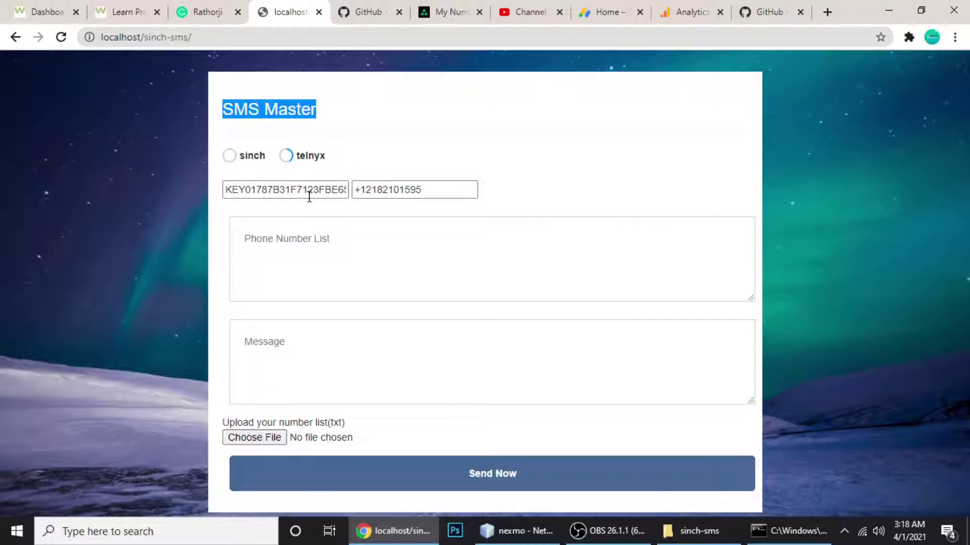
- Return to NetBeans and place the caret in the sinch label on line 41
left_click(516, 530)
scroll(353, 252, "down", 2)
left_click(265, 184)
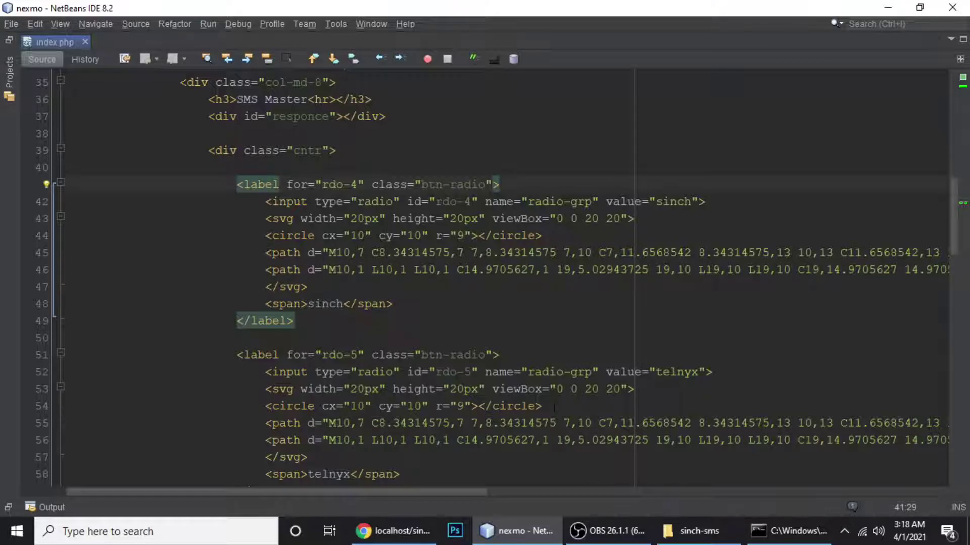
mouse_move(468, 489)
left_mouse_down()
mouse_move(802, 489)
mouse_move(500, 489)
mouse_move(575, 490)
mouse_move(511, 491)
mouse_move(535, 479)
mouse_move(468, 478)
left_mouse_up()
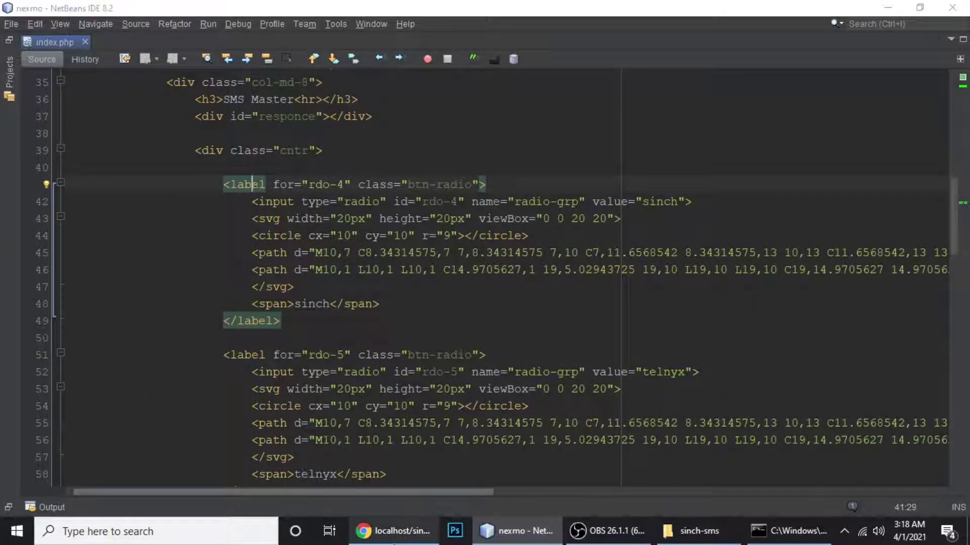
left_click(394, 531)
left_click(229, 156)
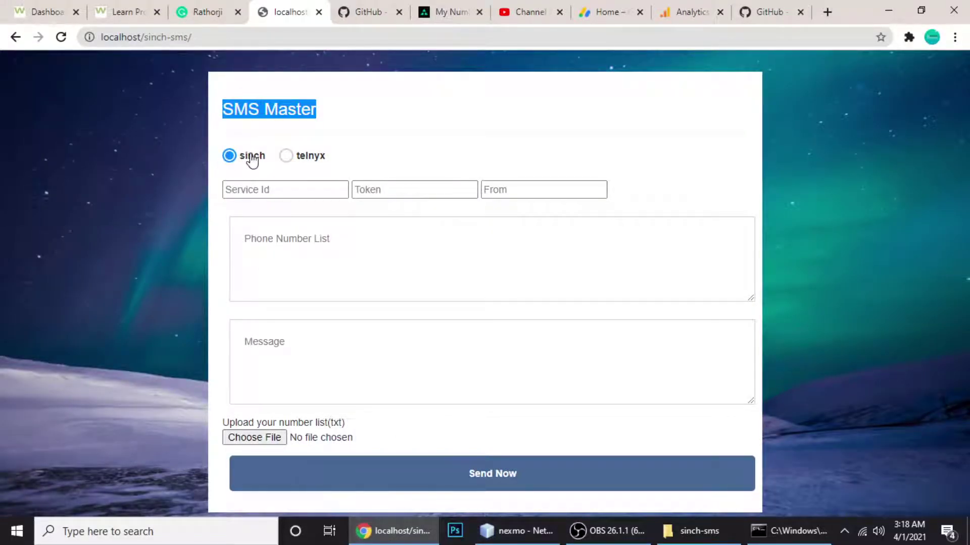
left_click(287, 157)
key("alt+Tab")
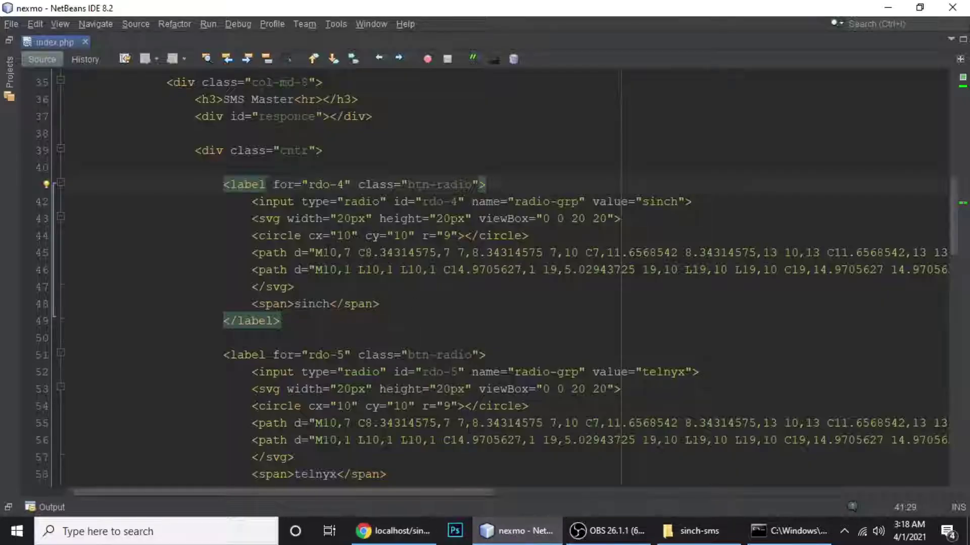
left_click(259, 204)
left_click_drag(223, 185, 281, 321)
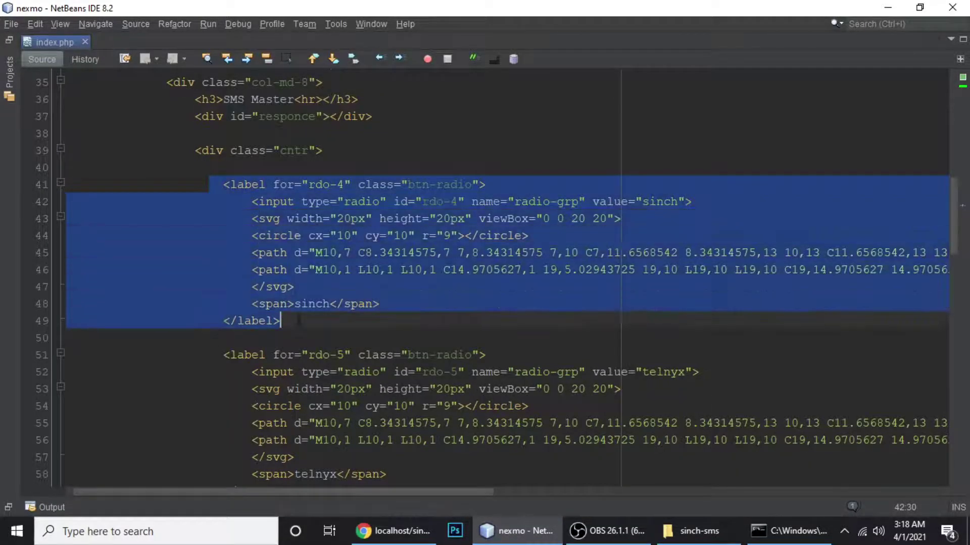
left_click(304, 319)
left_click(317, 306)
scroll(303, 303, "down", 2)
left_click(245, 277)
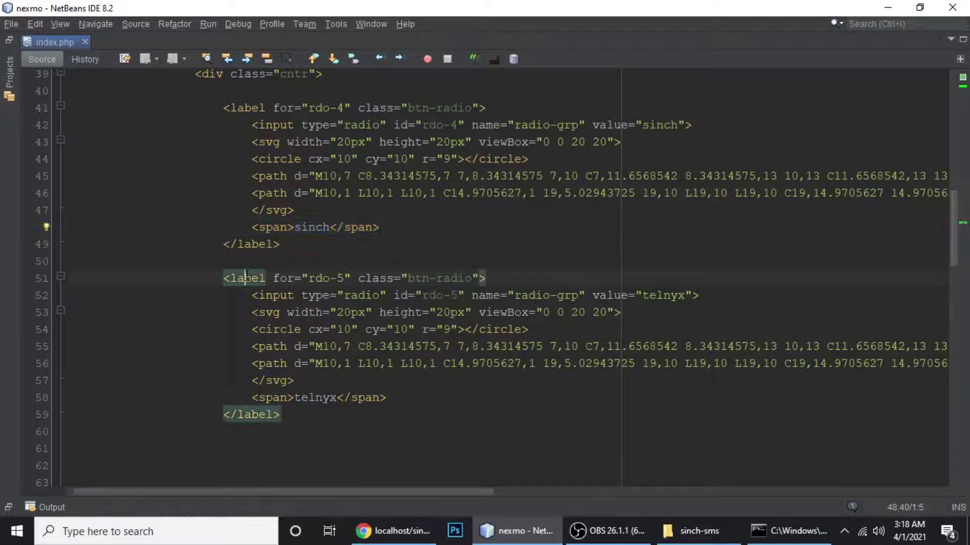
scroll(214, 222, "down", 2)
left_click_drag(223, 201, 281, 338)
left_click(281, 338)
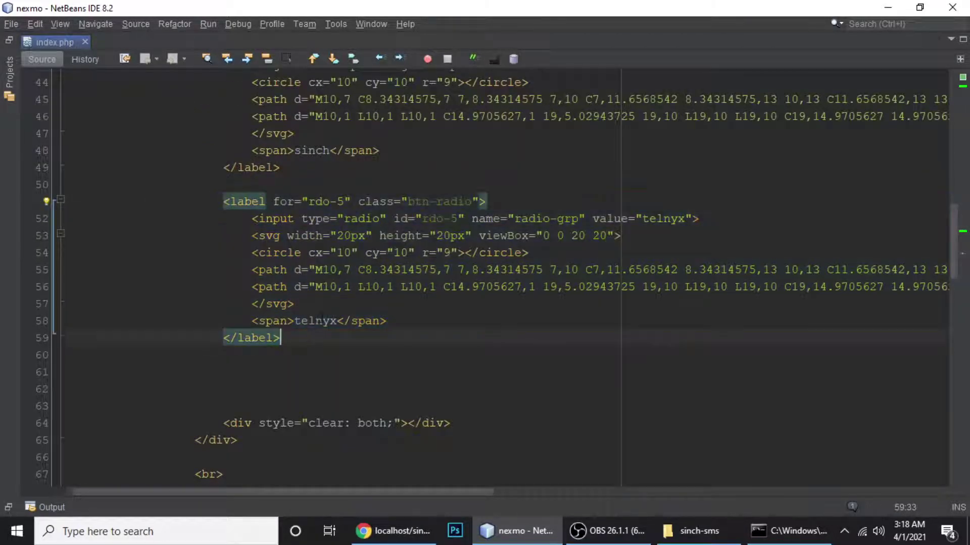